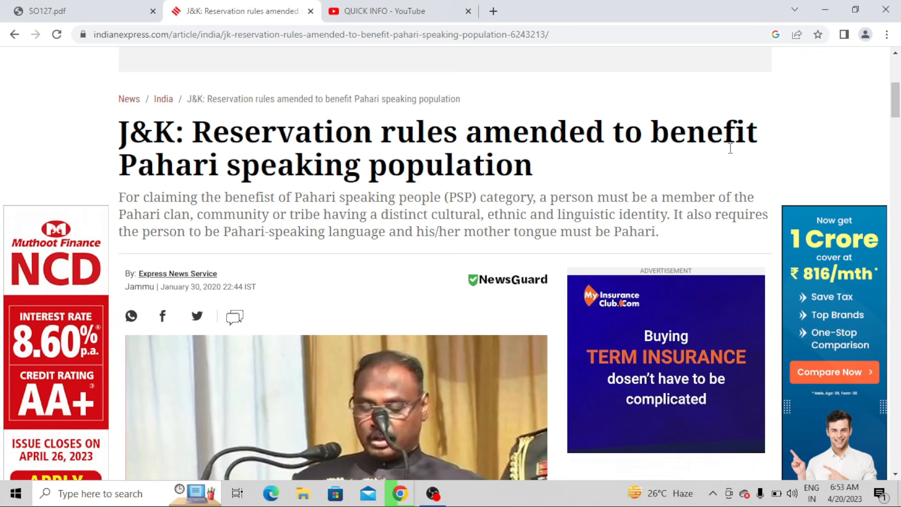
Step: Select the article summary's last sentence, which requires Pahari as the applicant's language and mother tongue
left_click_drag(673, 214, 740, 231)
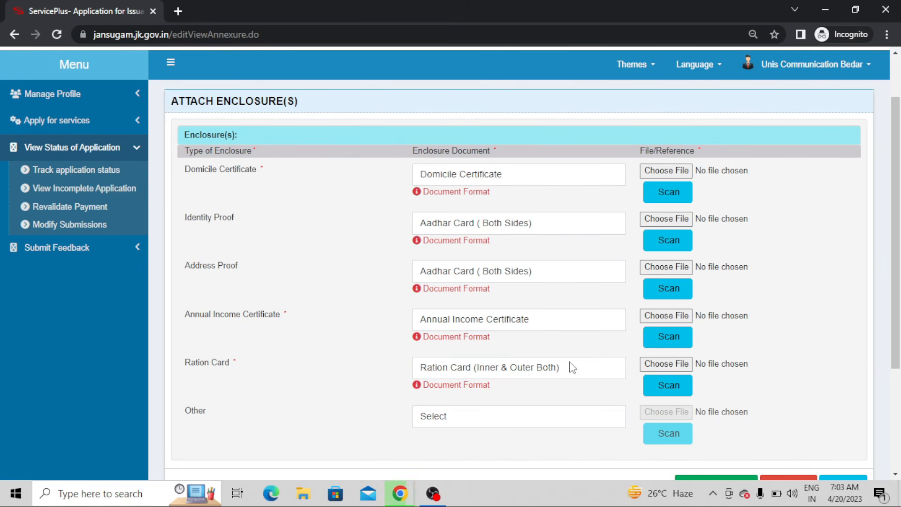
left_click(572, 367)
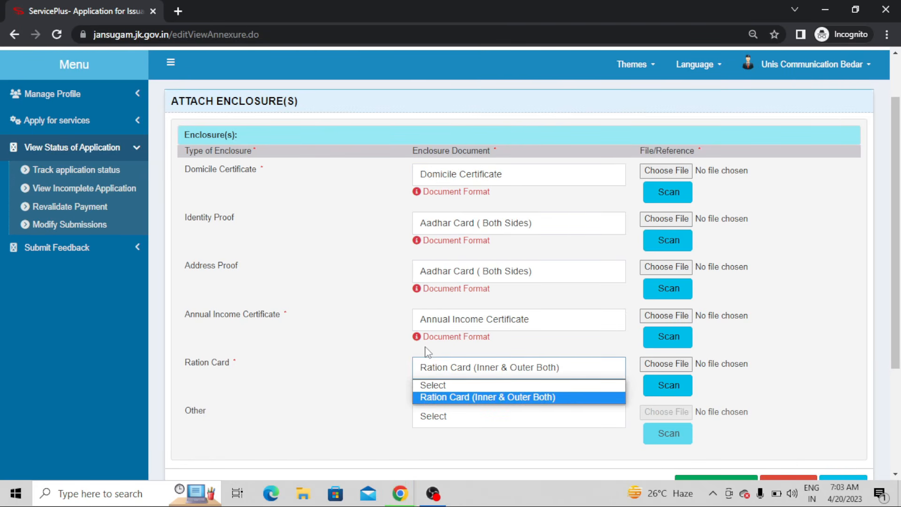
left_click(345, 340)
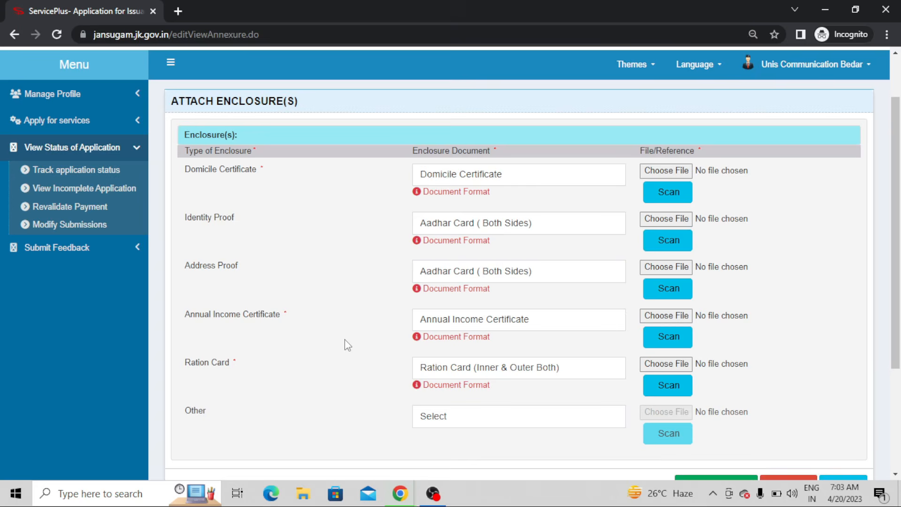
triple_click(310, 315)
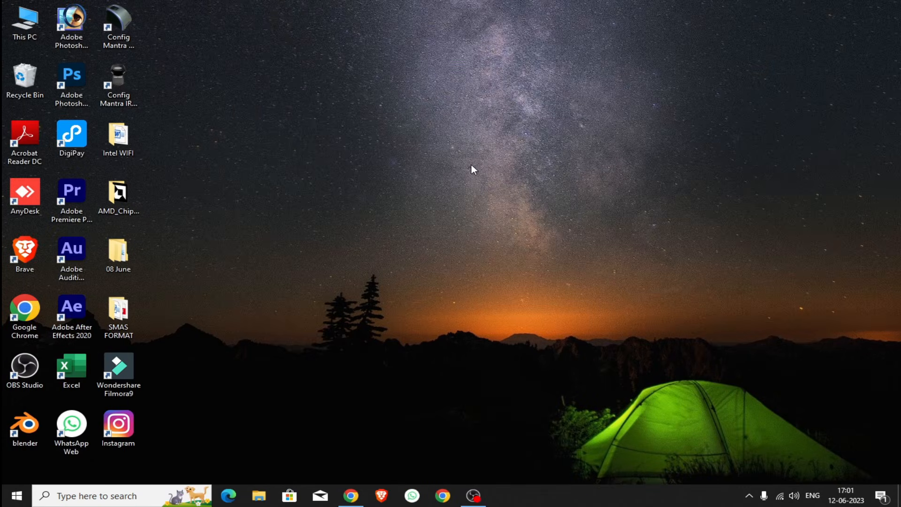
Step: Open a maximized Chrome window and go to jansugam.jk.gov.in
left_click(442, 496)
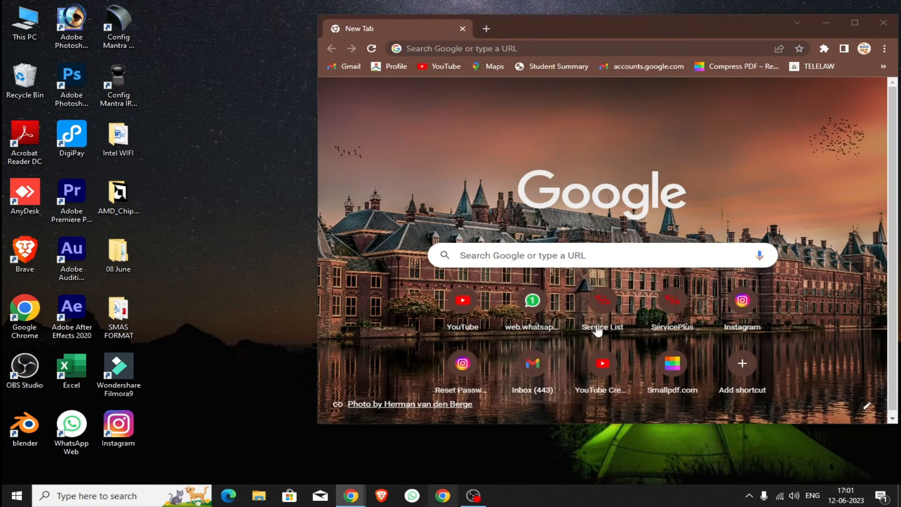
left_click(855, 14)
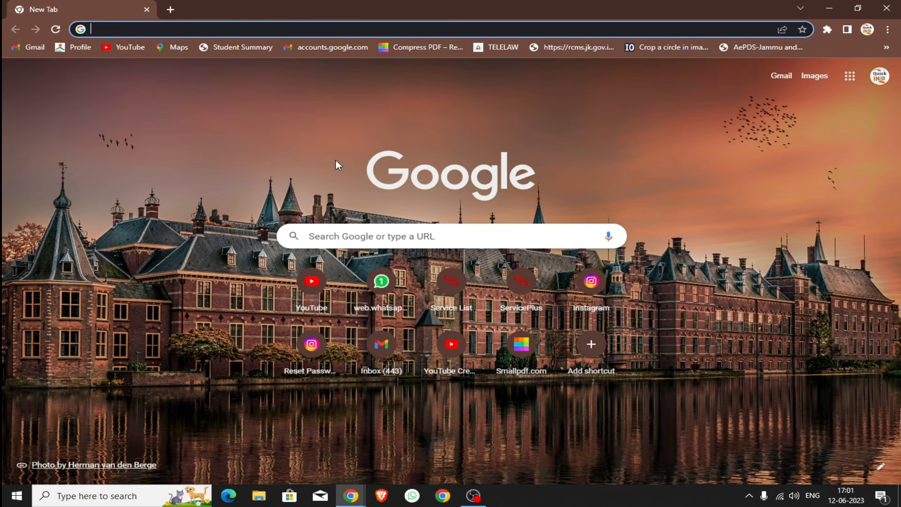
left_click(319, 240)
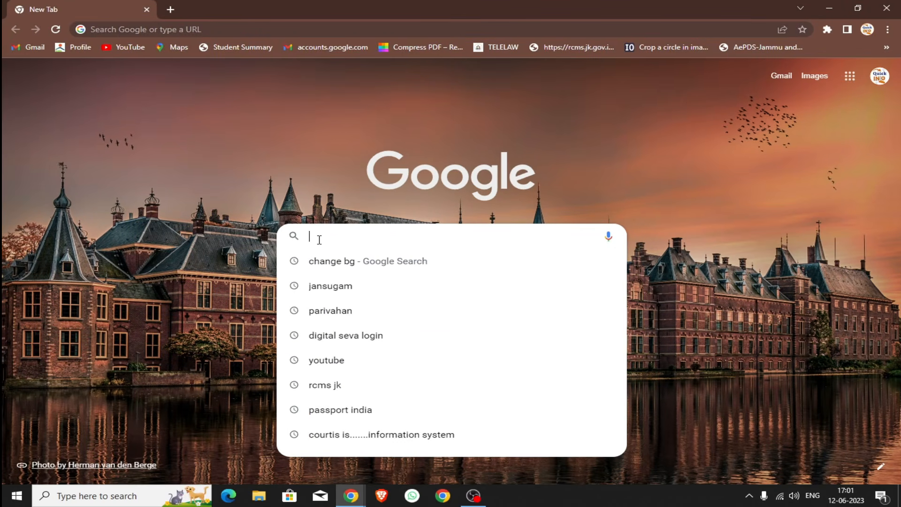
type("jansugam")
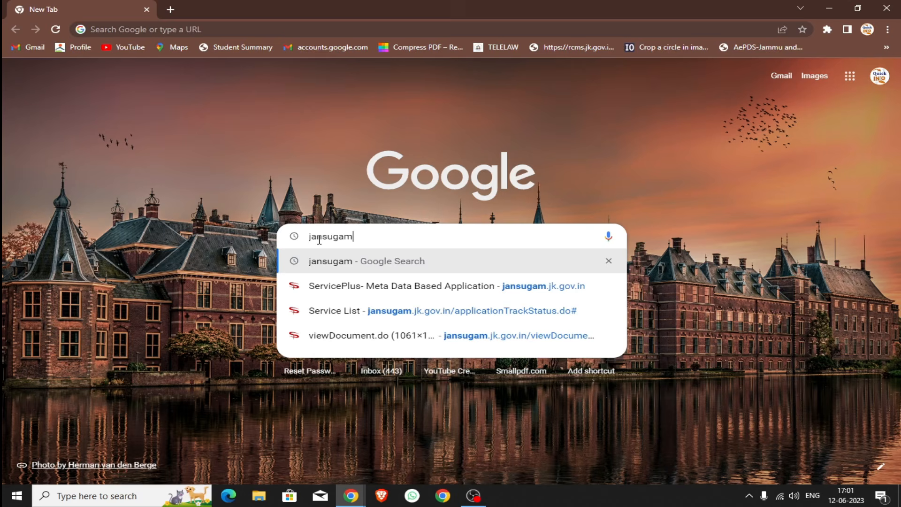
type(".jk.g")
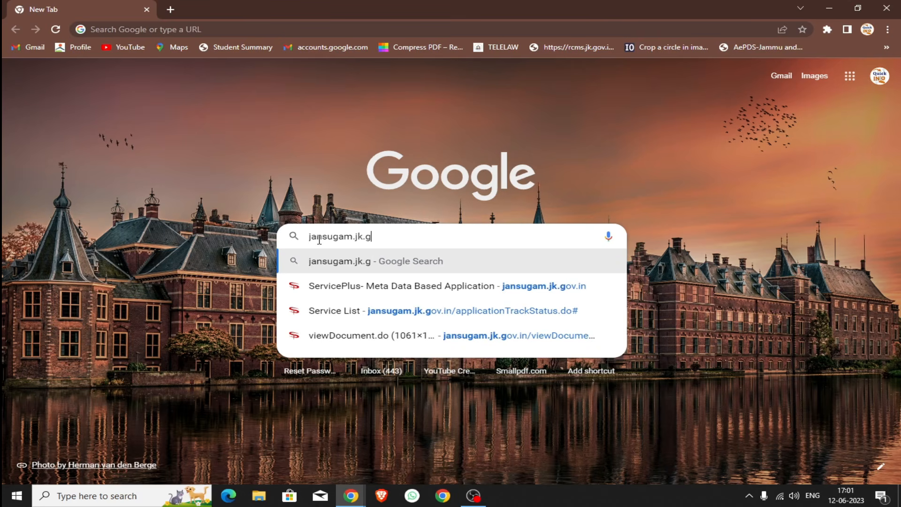
type("ov.in")
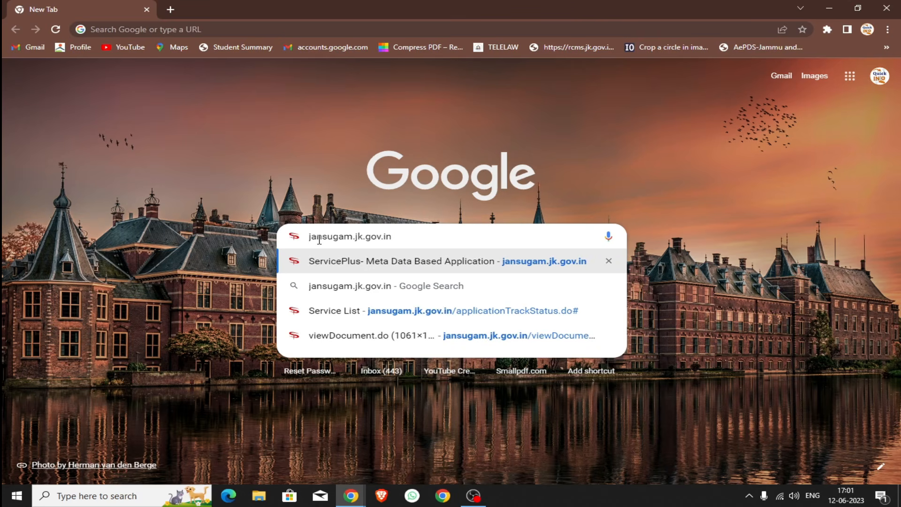
key("Return")
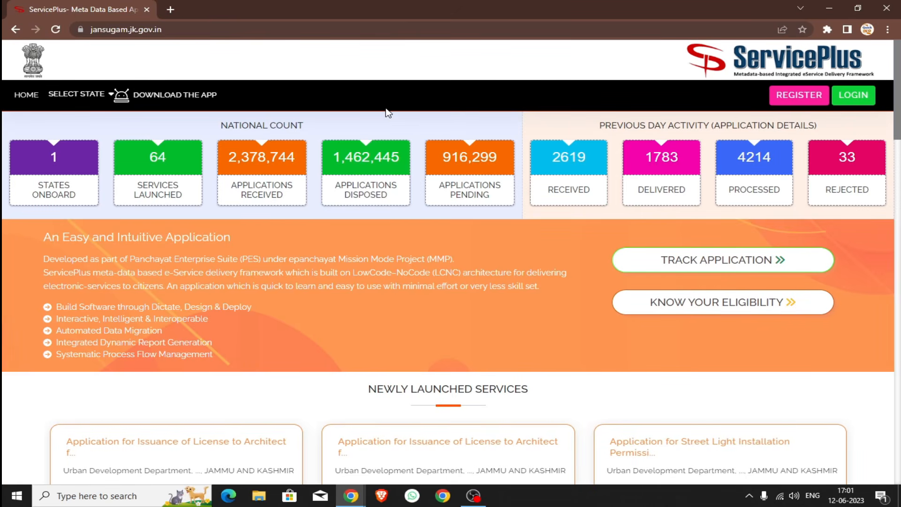
Step: Go from ServicePlus LOGIN to the Meri Pehchaan JanParichay sign-in page and scroll it
left_click(866, 98)
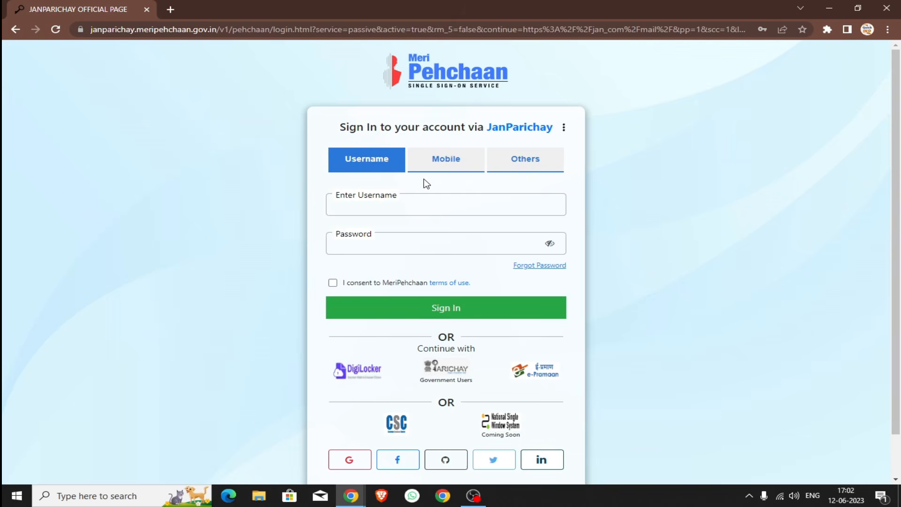
scroll(426, 183, "down", 1)
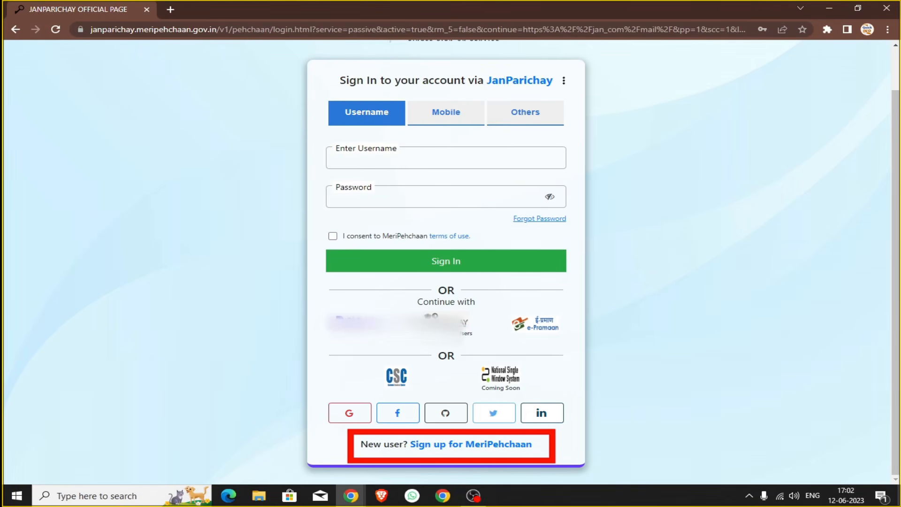
left_click(432, 444)
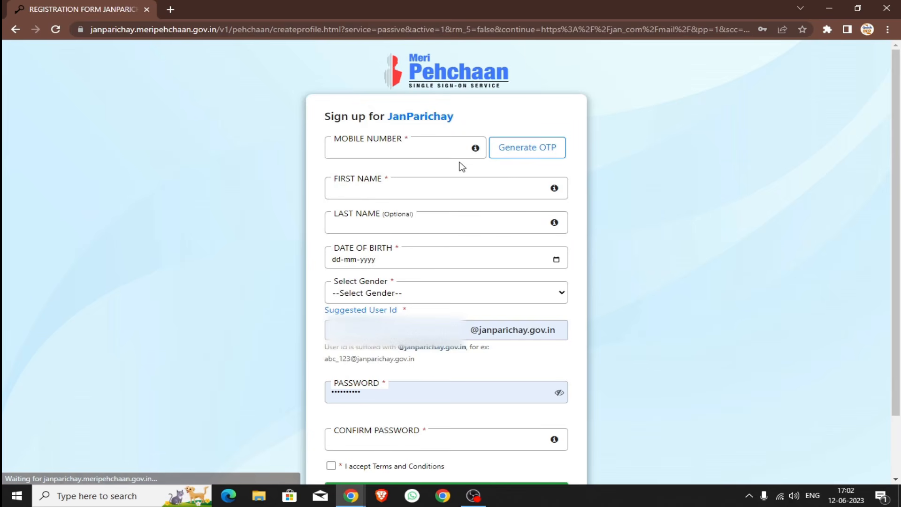
left_click(427, 153)
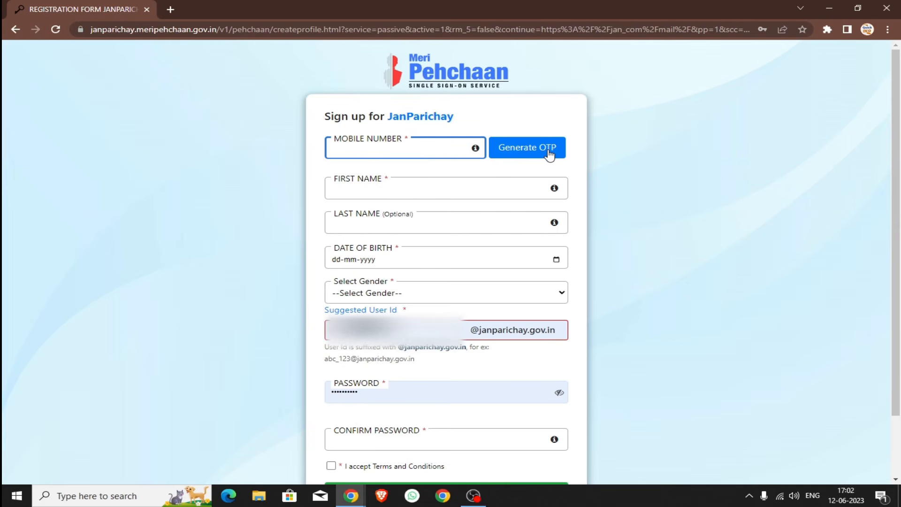
left_click(420, 197)
left_click(415, 226)
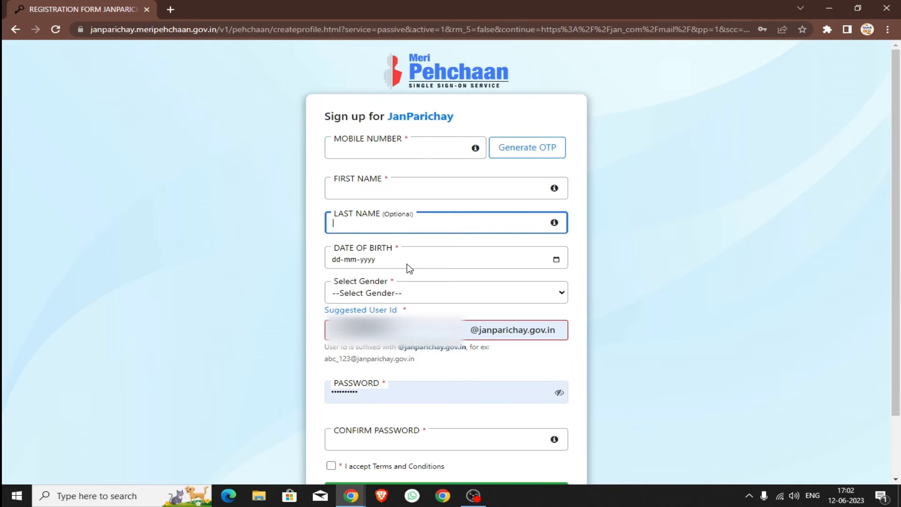
left_click(373, 295)
left_click(375, 297)
left_click(362, 329)
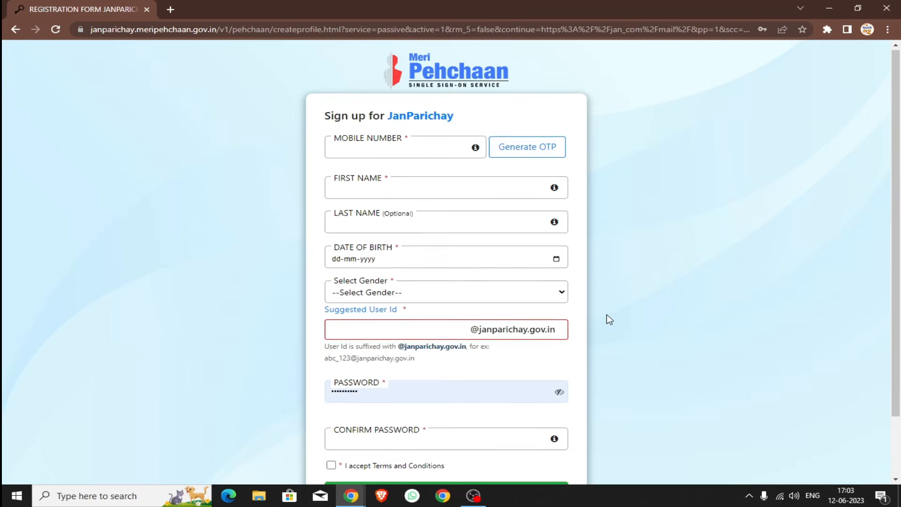
scroll(422, 295, "down", 2)
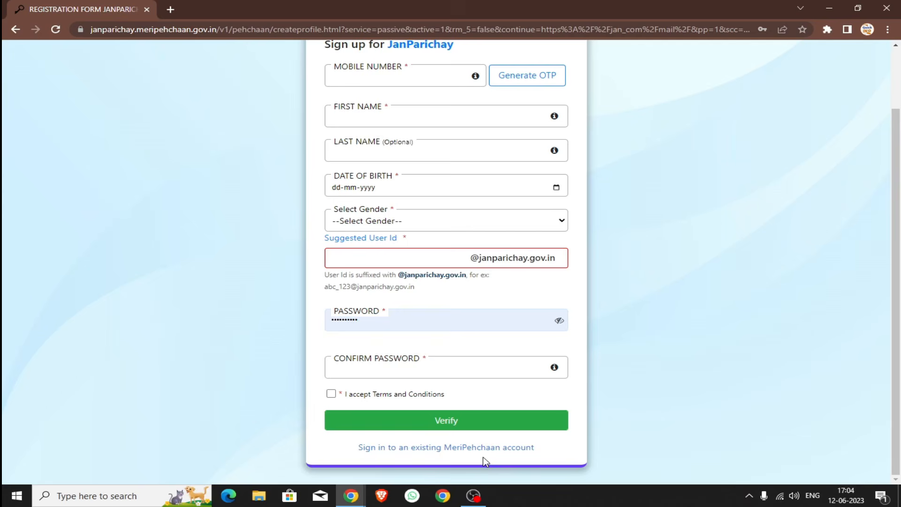
left_click(469, 447)
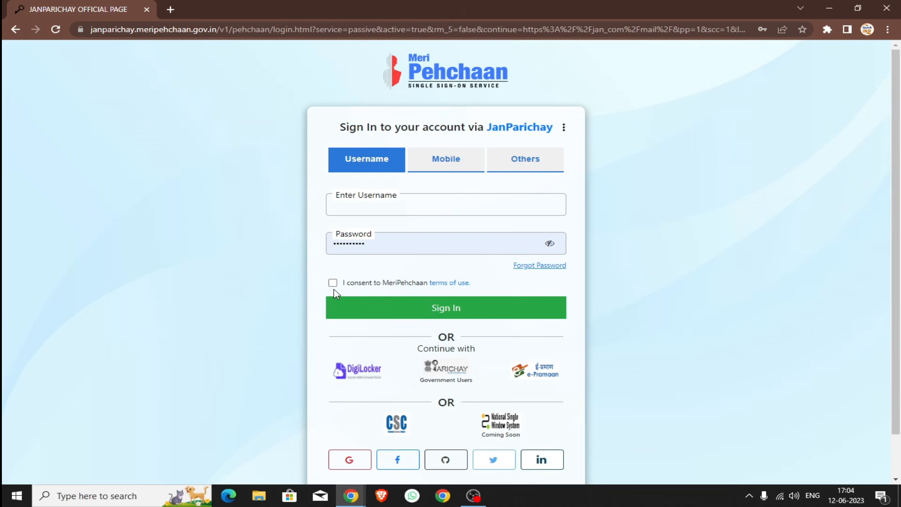
Step: Check the Mobile and Others sign-in options, then sign in using OTP on Mobile as two-step authentication
left_click(473, 162)
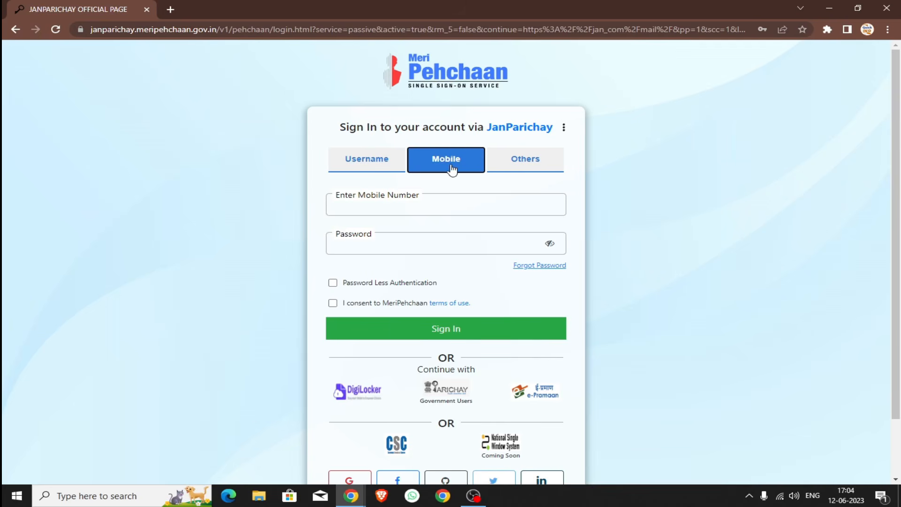
left_click(554, 162)
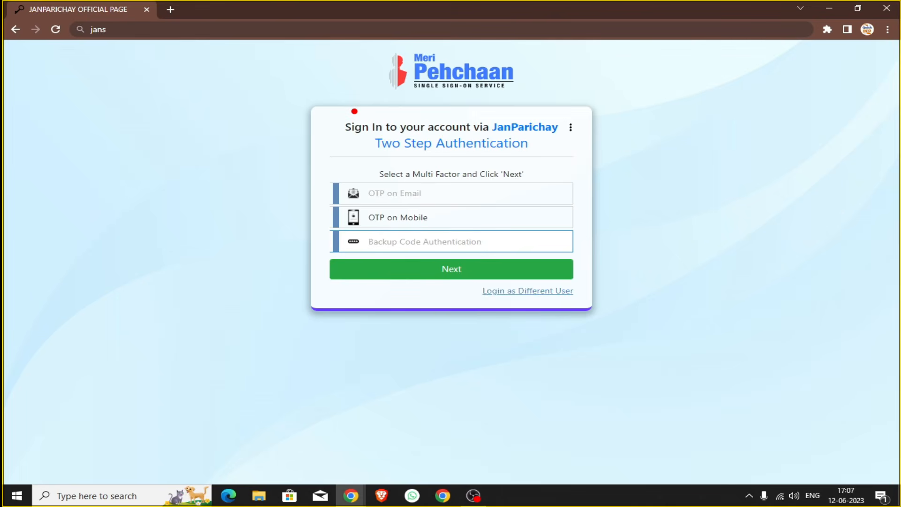
mouse_move(349, 111)
left_mouse_down()
mouse_move(348, 149)
mouse_move(572, 159)
left_mouse_up()
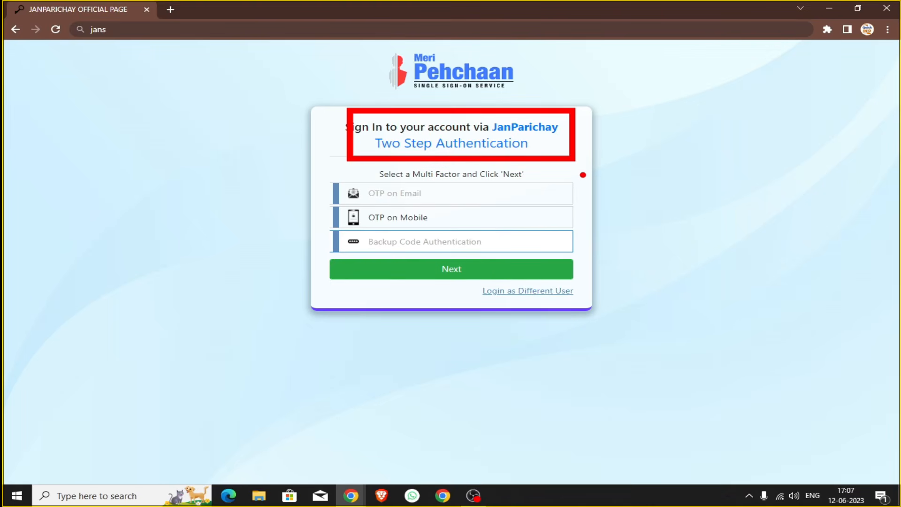
key("Escape")
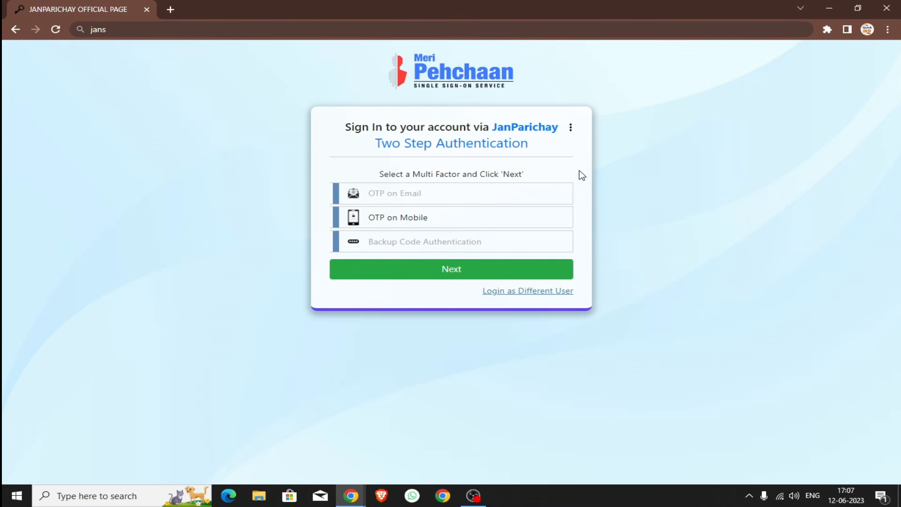
left_click(457, 223)
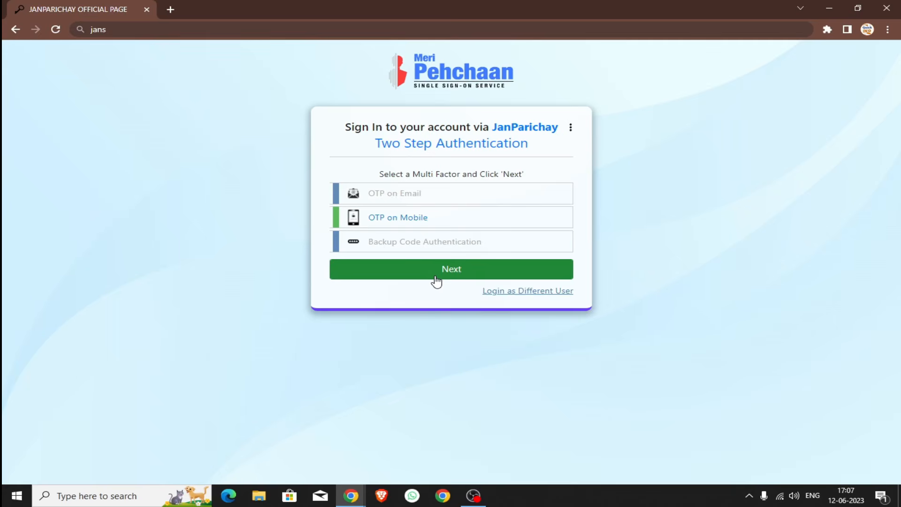
left_click(436, 277)
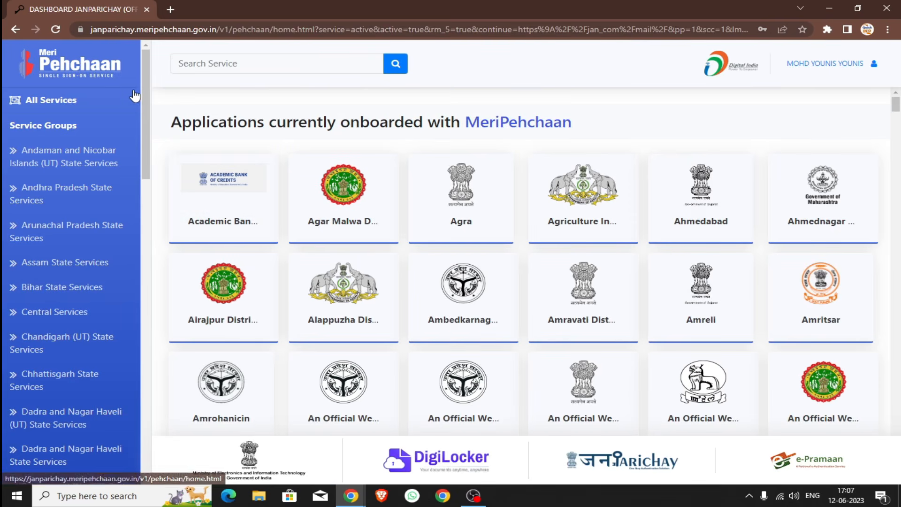
Step: Filter to J&K UT Services, select the Jan Sugam card and choose Access Now
left_click_drag(140, 87, 129, 206)
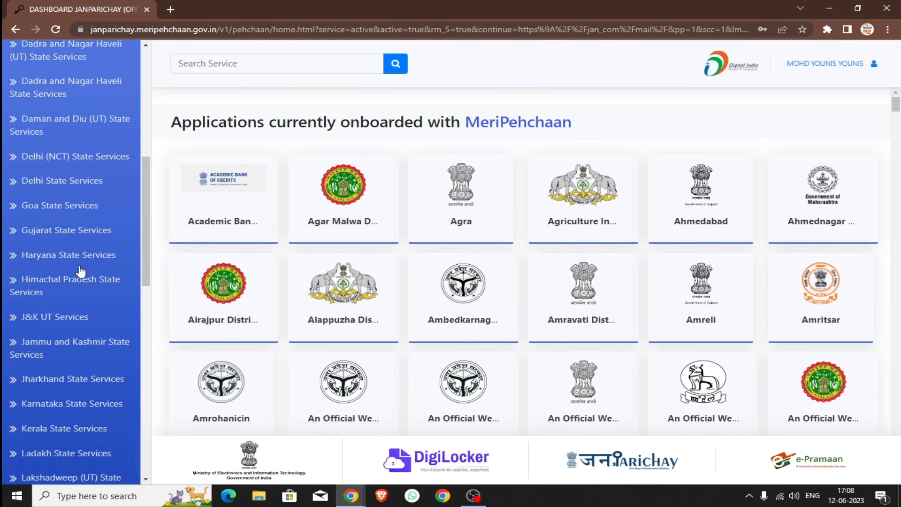
left_click(46, 319)
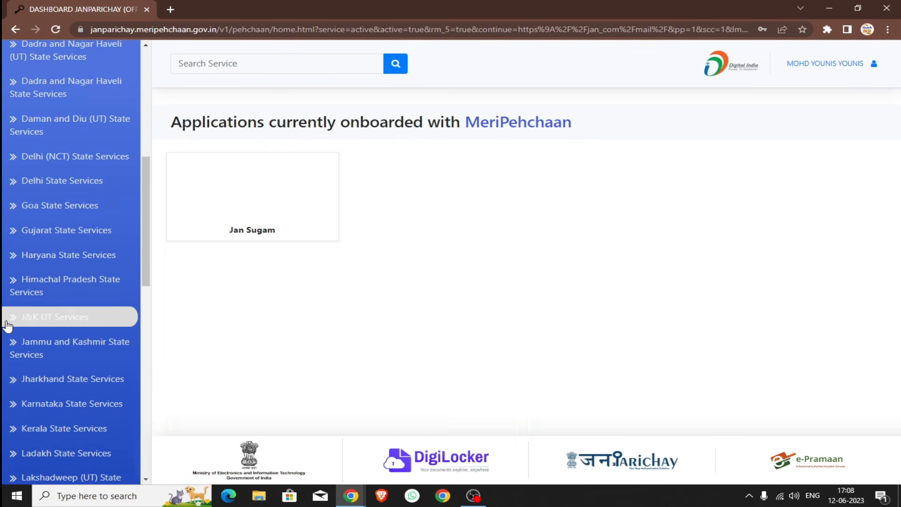
left_click(269, 200)
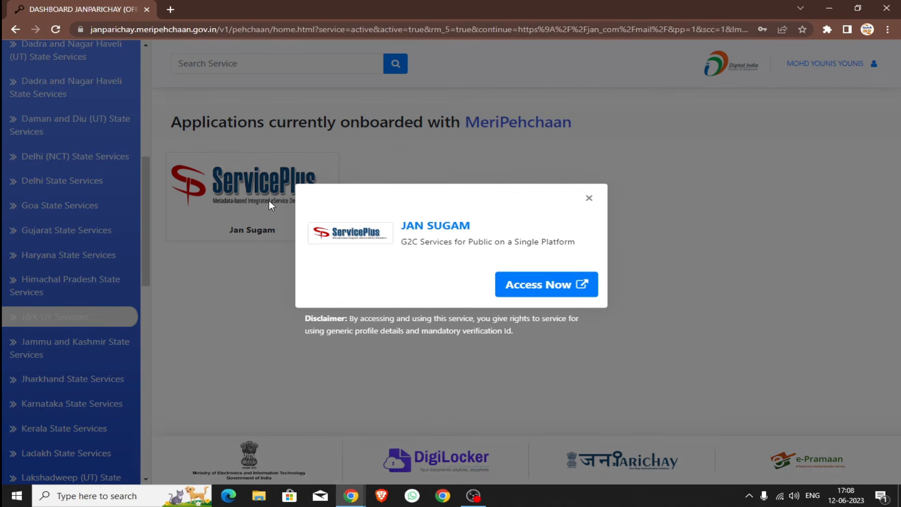
left_click(543, 285)
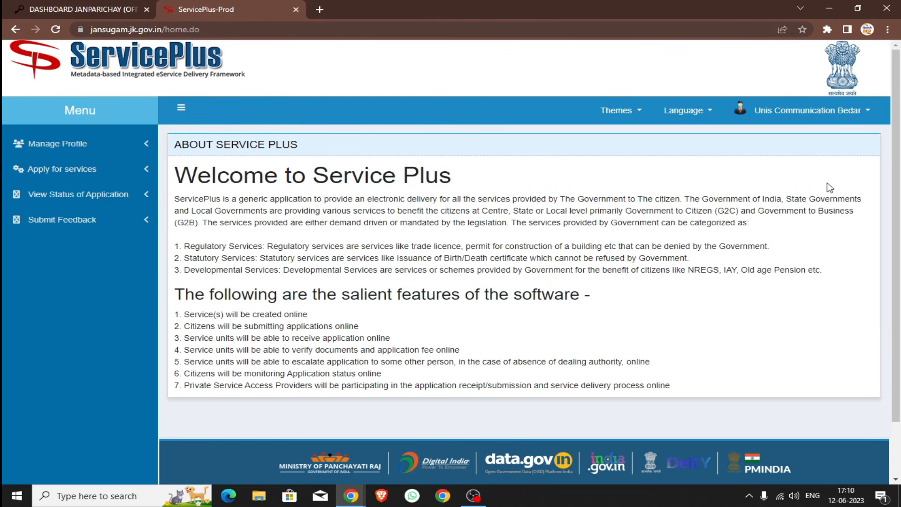
Step: List all available services, search 'pahari' and open Pahari Ethnic People Category Certificate
left_click(130, 179)
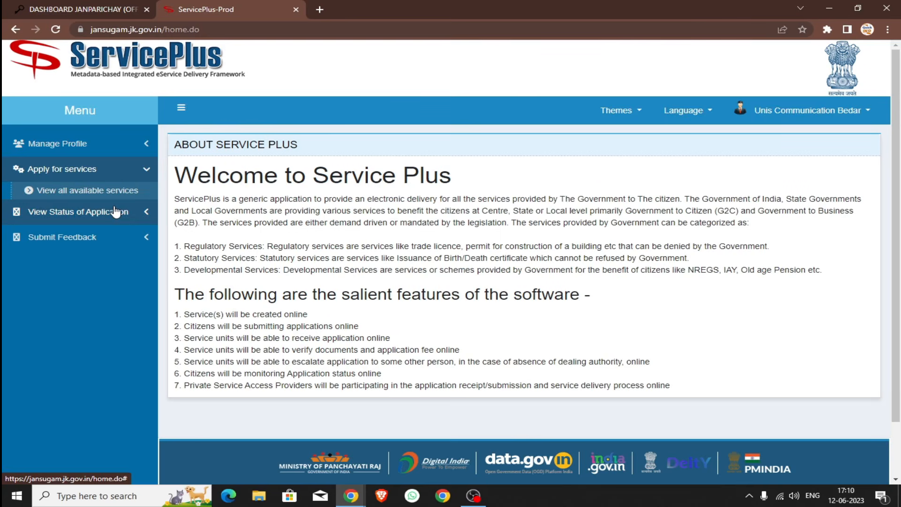
left_click(111, 195)
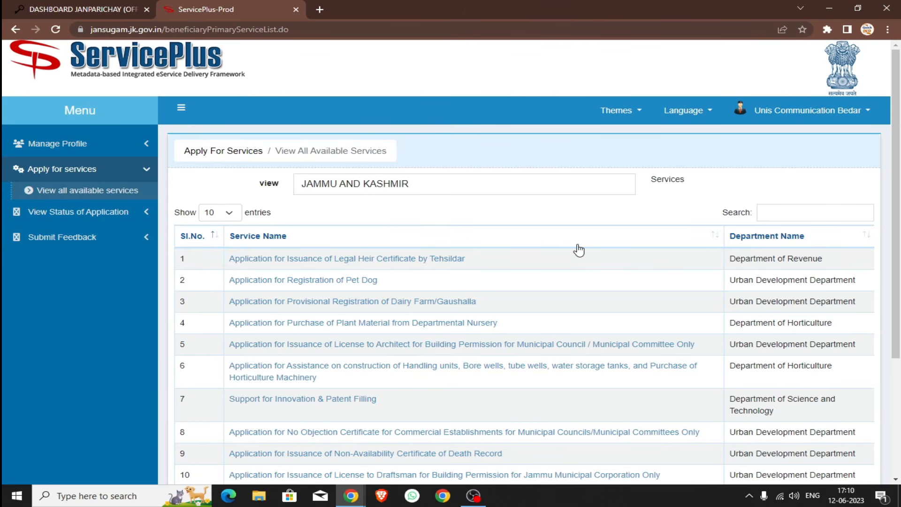
left_click_drag(900, 190, 899, 215)
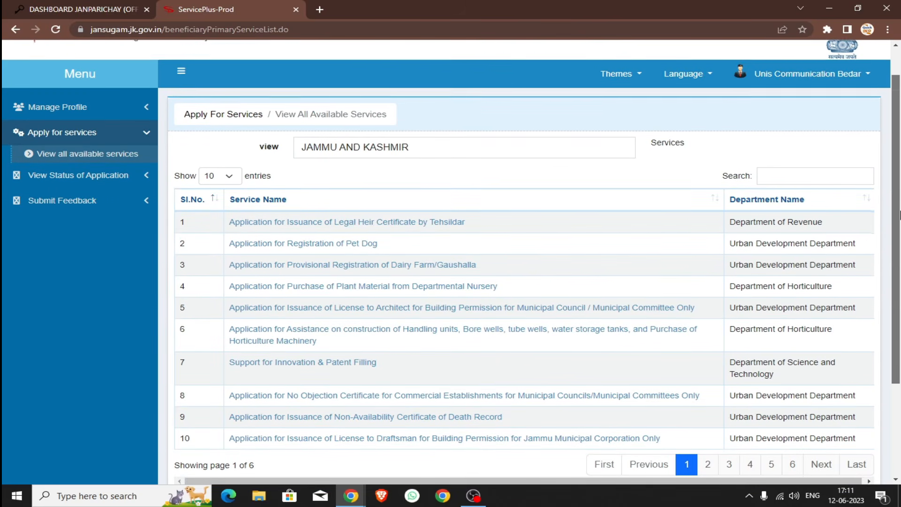
left_click(764, 179)
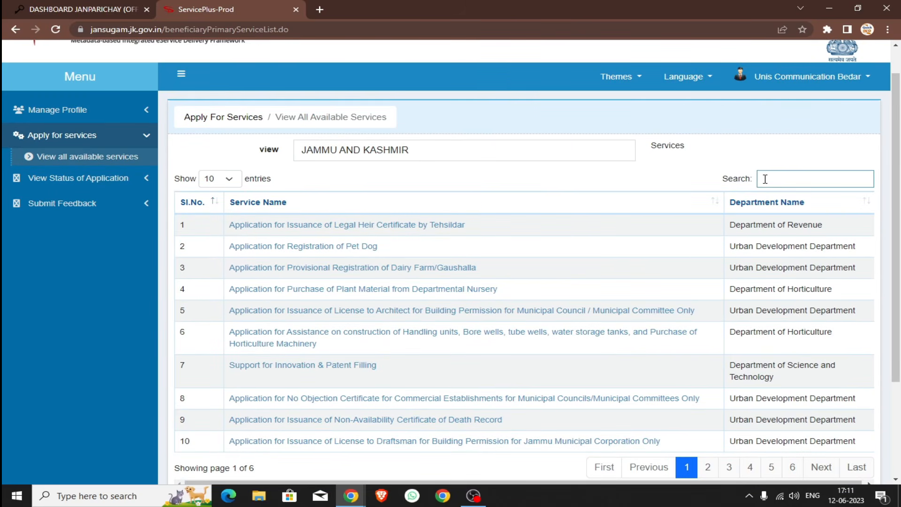
type("pahari")
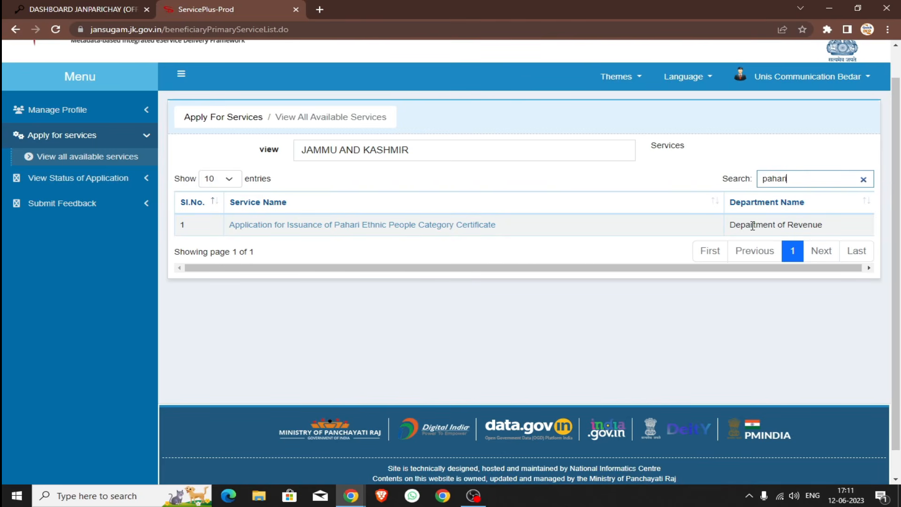
left_click(427, 226)
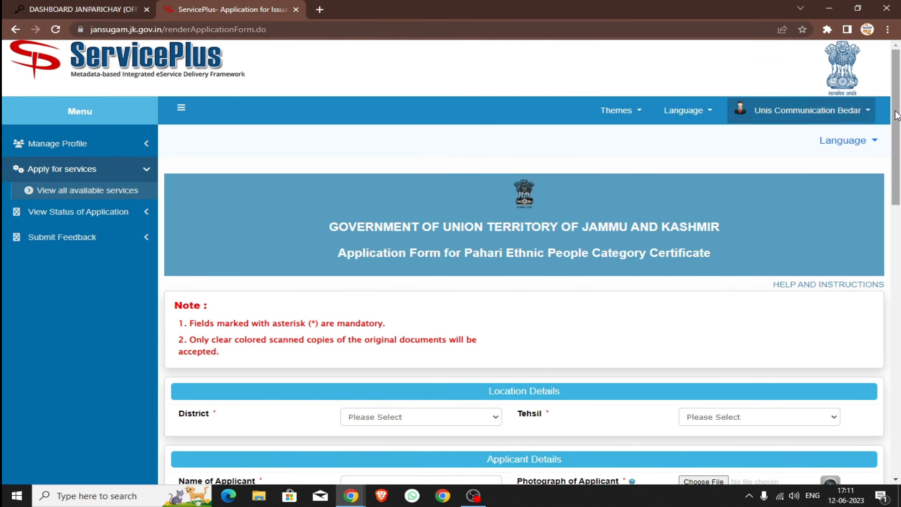
Step: Set the application's district to POONCH and tehsil to Mandi
left_click_drag(897, 113, 867, 195)
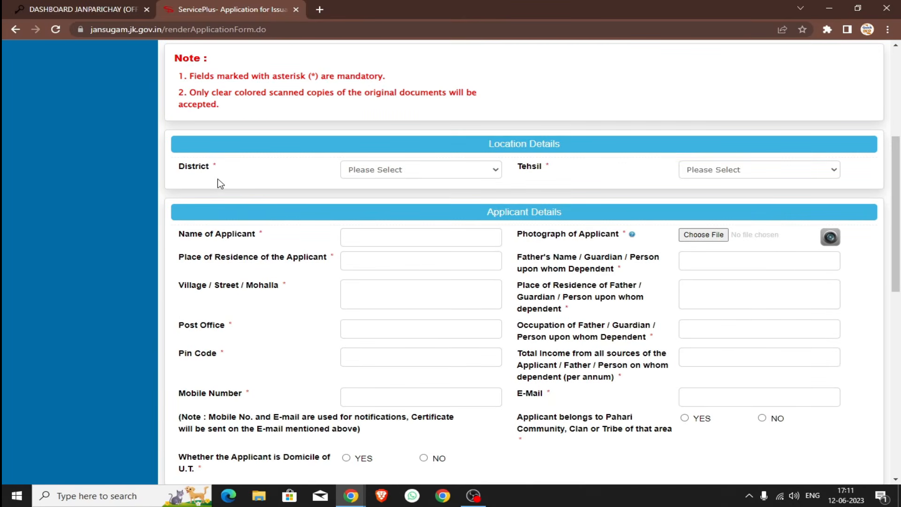
left_click(386, 174)
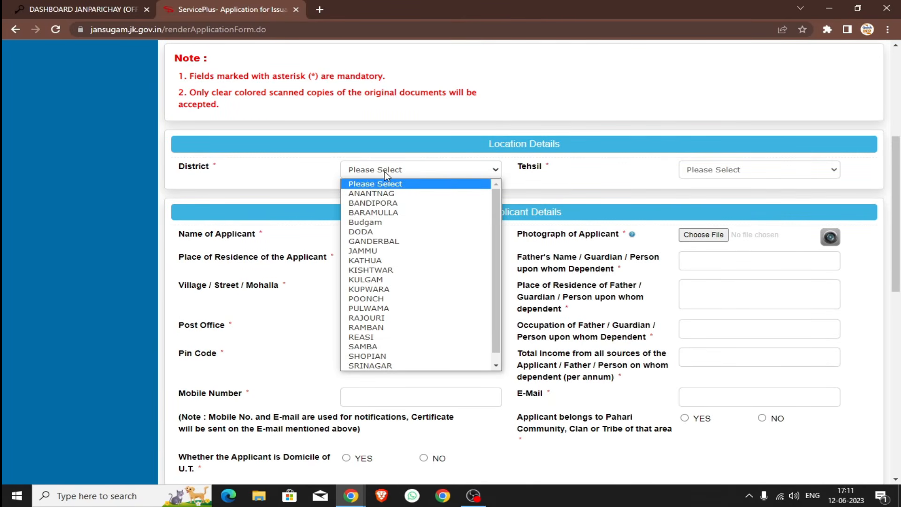
key("p")
key("Return")
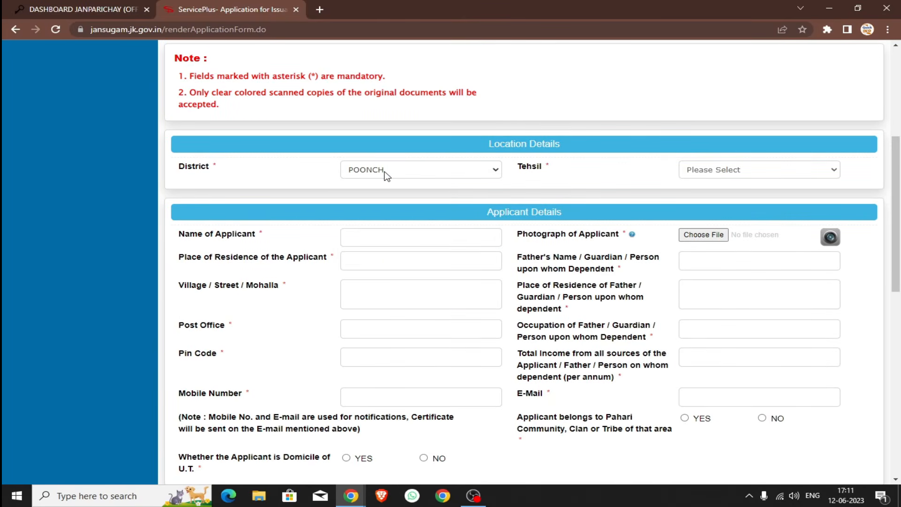
left_click(750, 173)
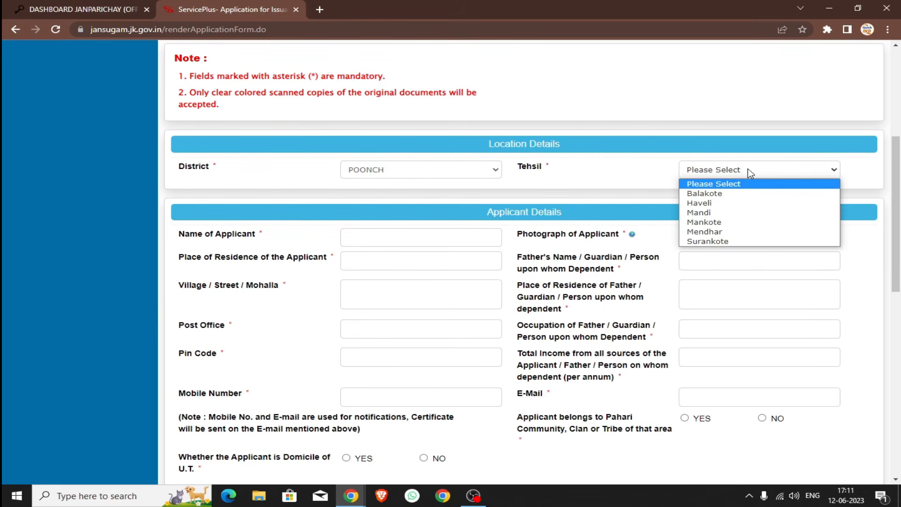
left_click(721, 210)
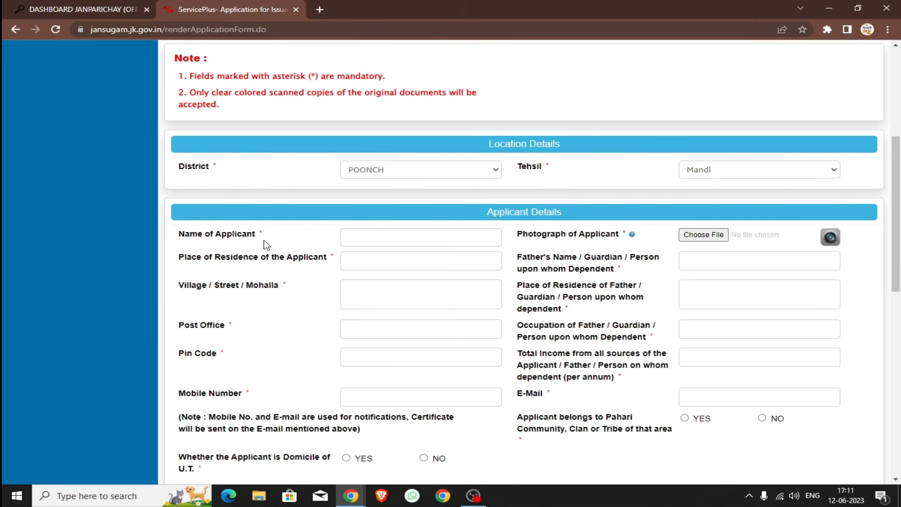
Step: Fill in the applicant's name, residence, father's details, village, post office, pin code and annual income
left_click(367, 238)
left_click(372, 262)
left_click_drag(512, 263, 563, 259)
left_click(708, 258)
left_click(366, 289)
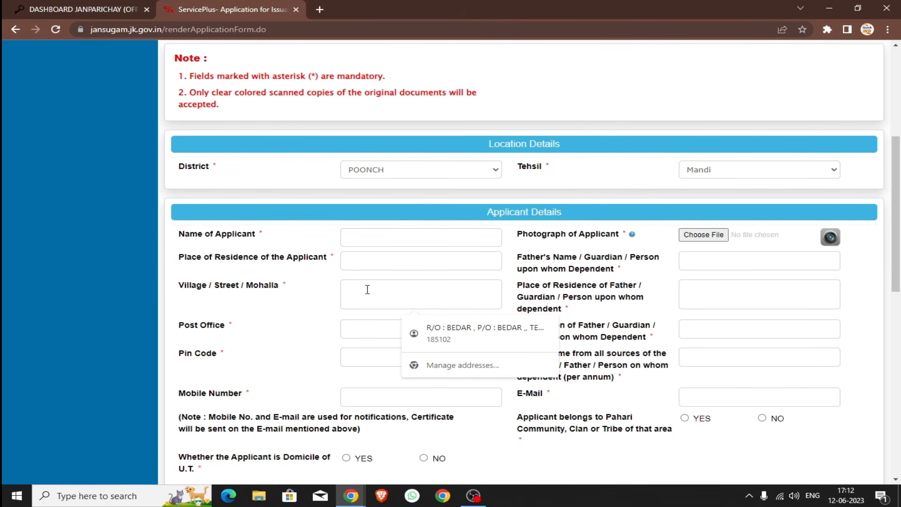
left_click(607, 303)
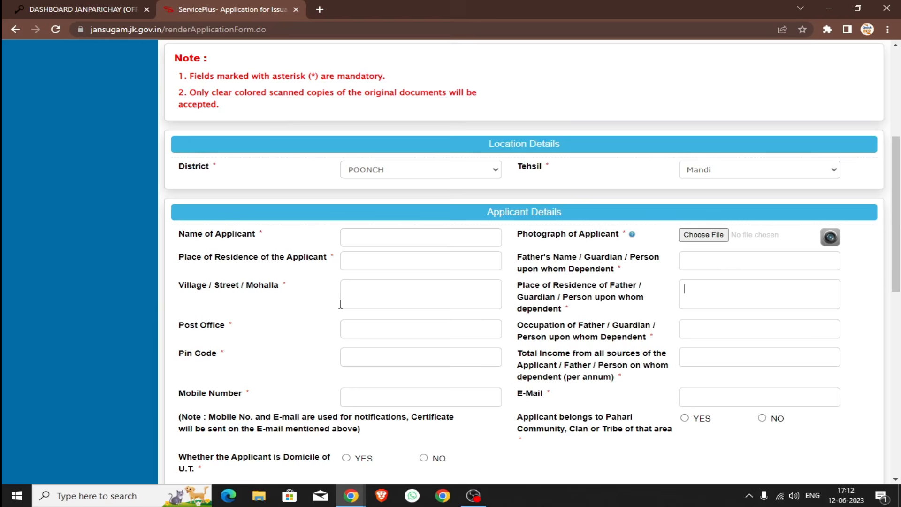
left_click(347, 333)
left_click(721, 334)
left_click(381, 363)
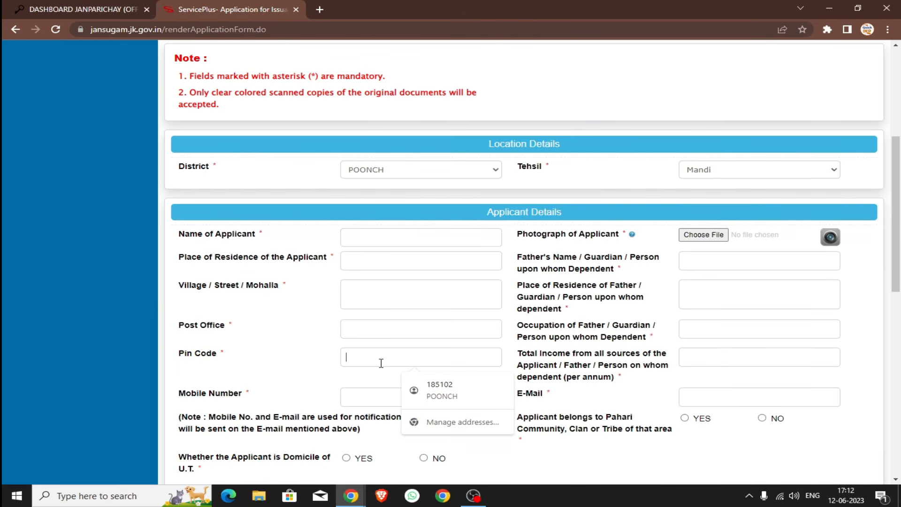
left_click(741, 362)
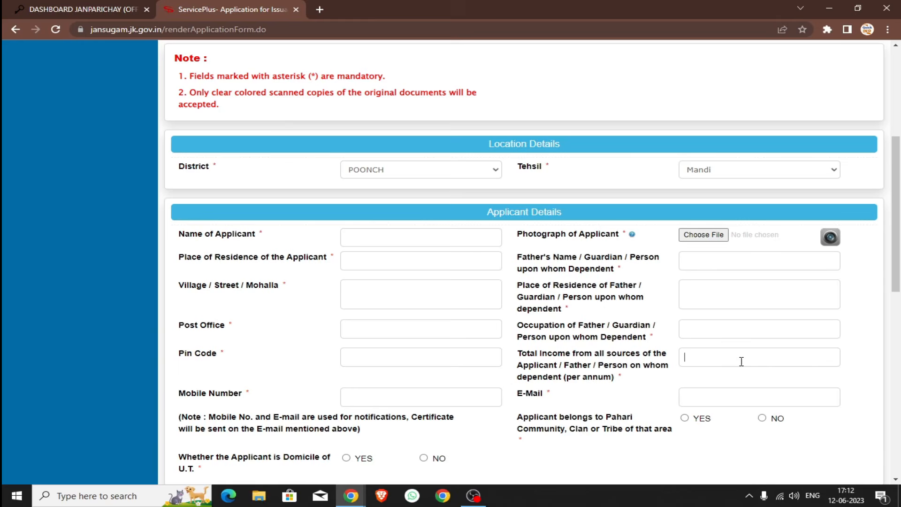
Step: Enter the mobile number and e-mail, and mark YES for belonging to the Pahari community
scroll(742, 362, "down", 2)
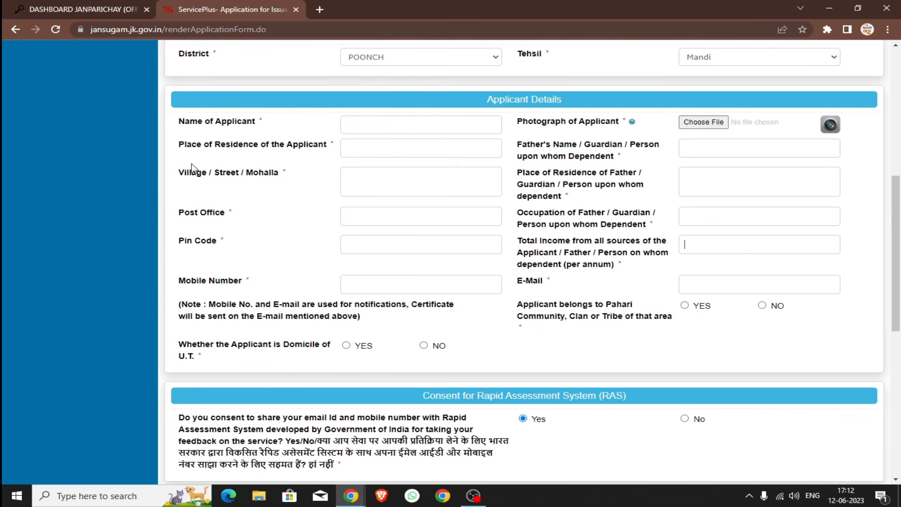
left_click(388, 290)
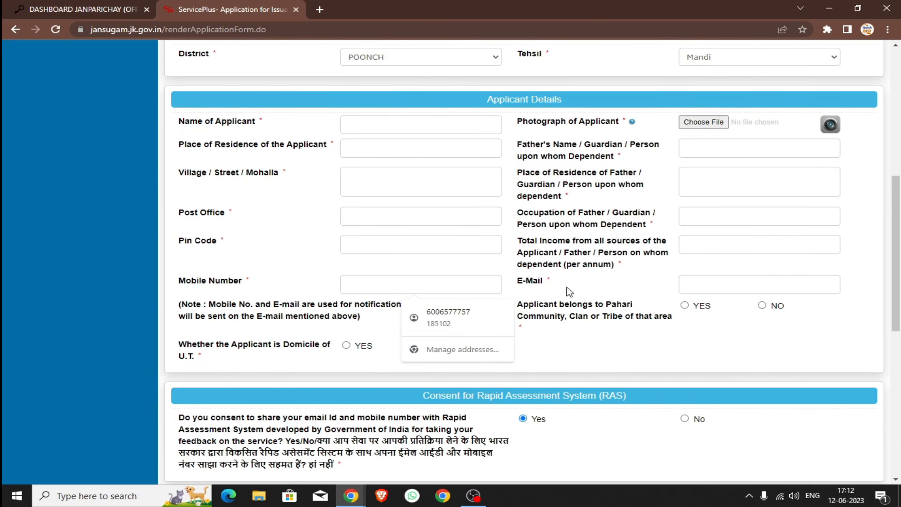
left_click(737, 285)
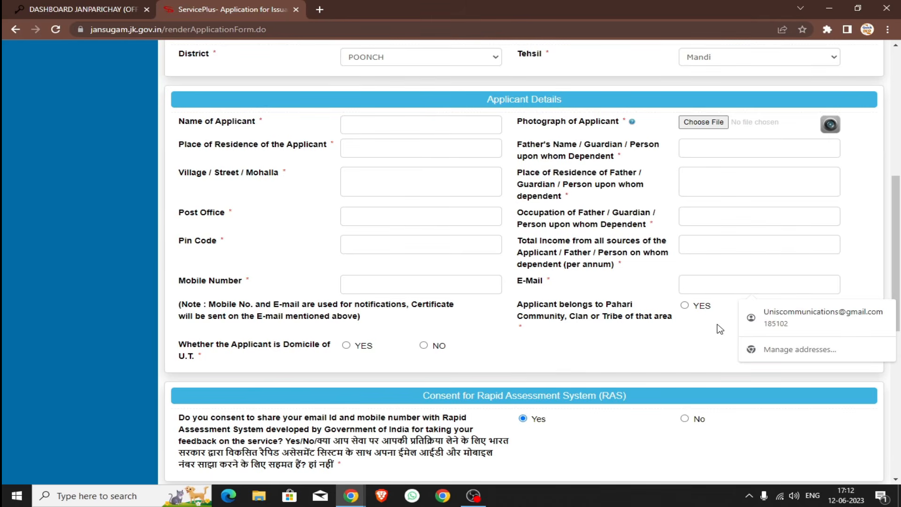
left_click(718, 340)
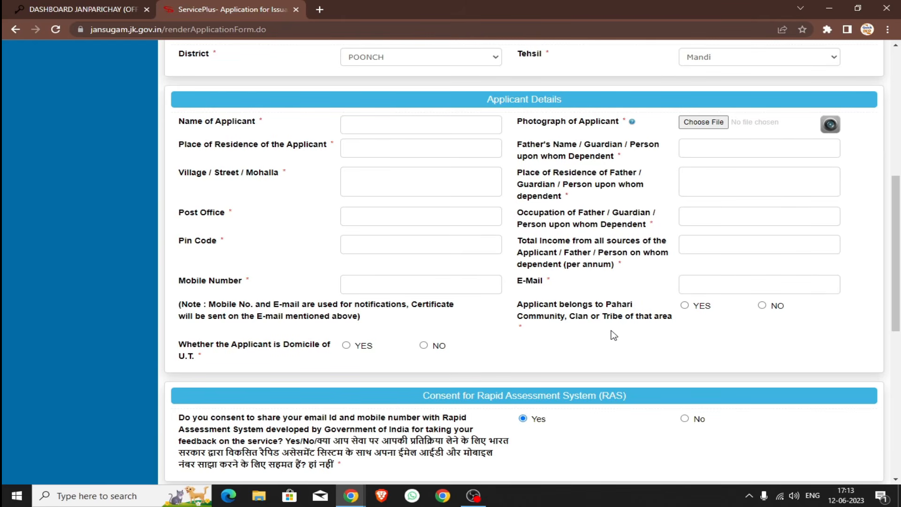
left_click(689, 308)
scroll(256, 332, "down", 1)
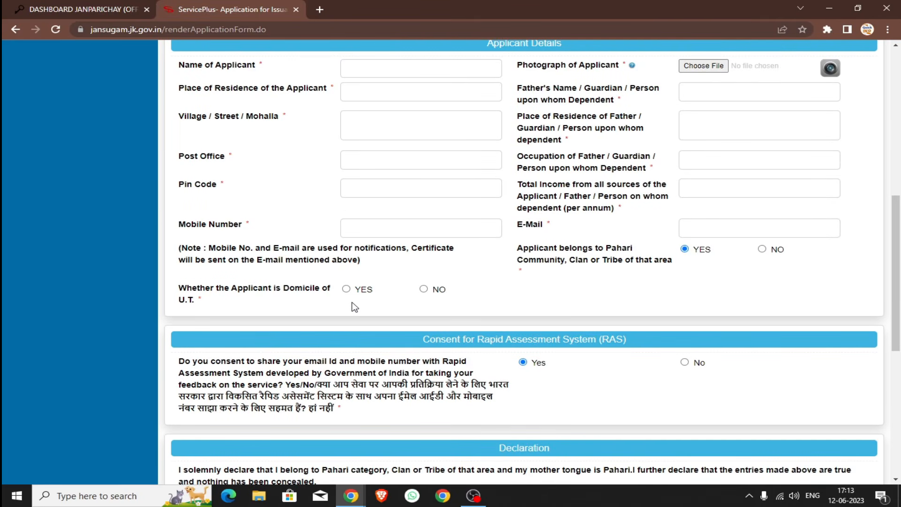
Step: Choose YES for Domicile of U.T. and tick the I Agree declaration checkbox
left_click(346, 289)
scroll(348, 290, "down", 2)
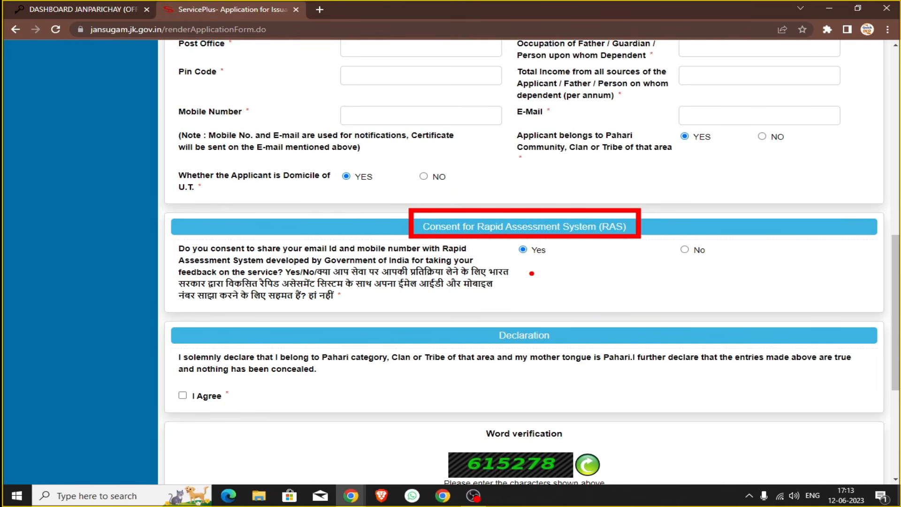
scroll(192, 380, "down", 1)
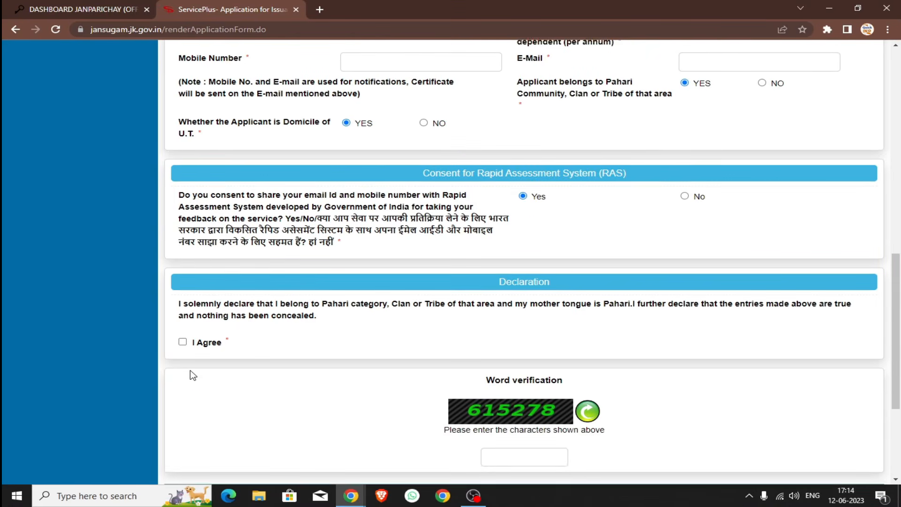
left_click(183, 340)
scroll(261, 366, "down", 2)
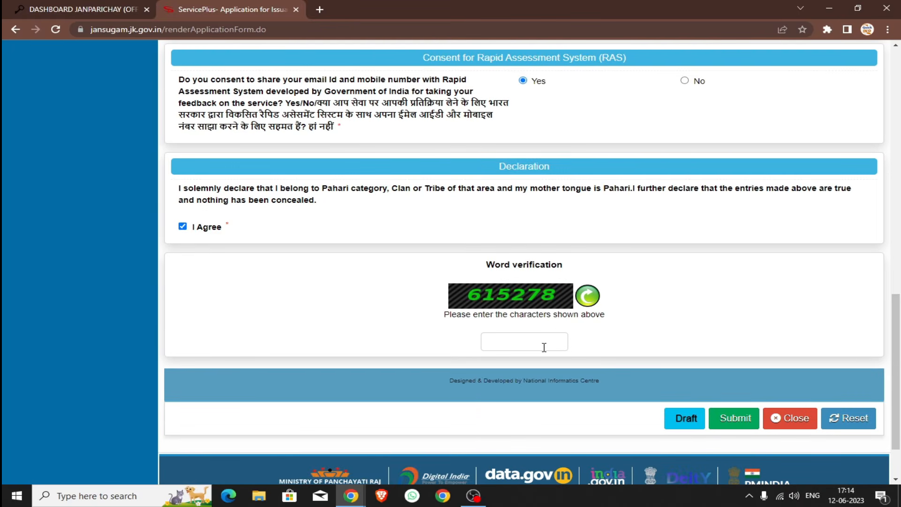
left_click(544, 347)
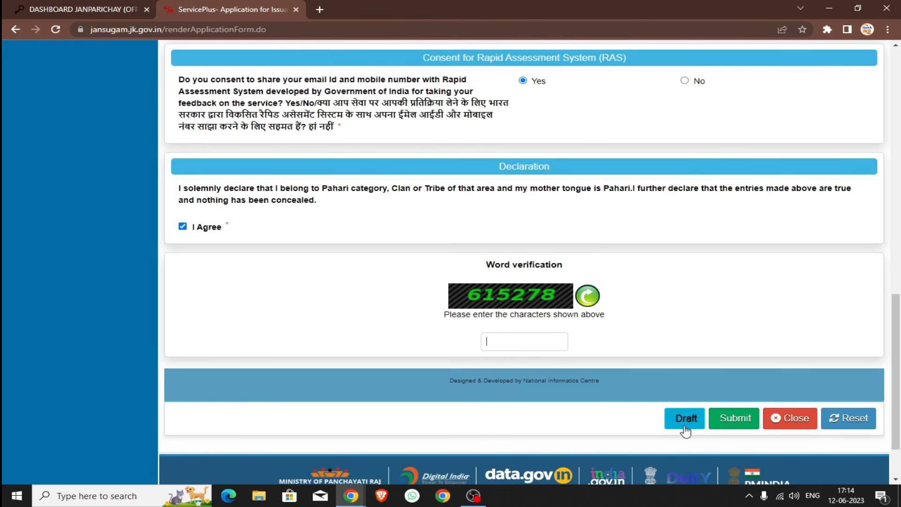
Step: Save the form as a draft, then re-accept the declaration, enter the captcha and submit
left_click(685, 419)
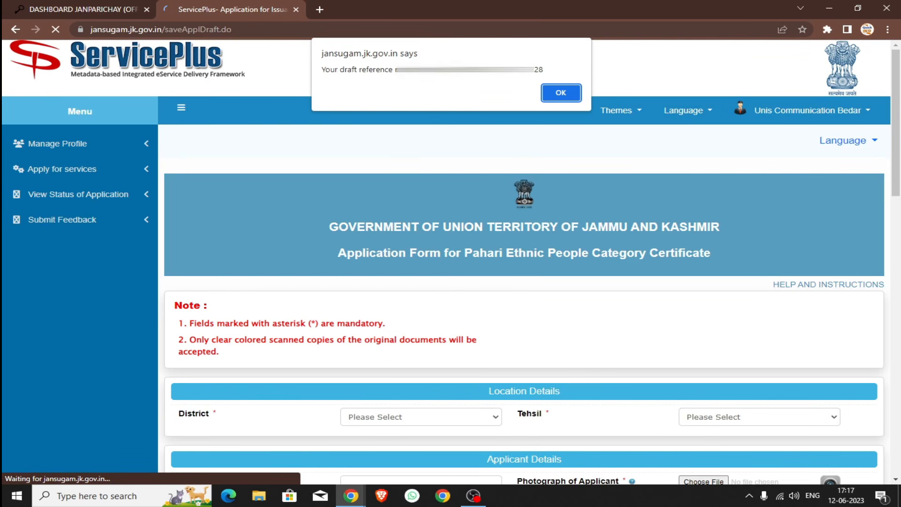
left_click(566, 93)
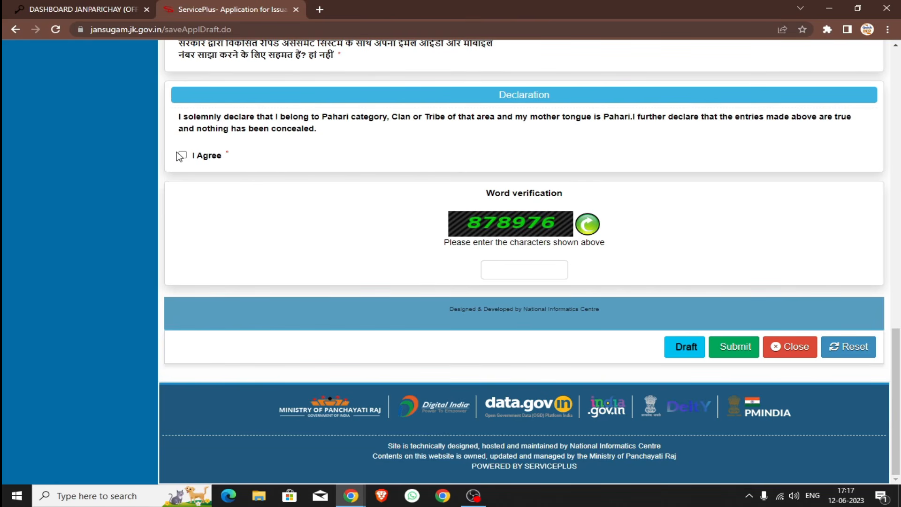
left_click(183, 155)
left_click(560, 270)
type("878976")
left_click(734, 352)
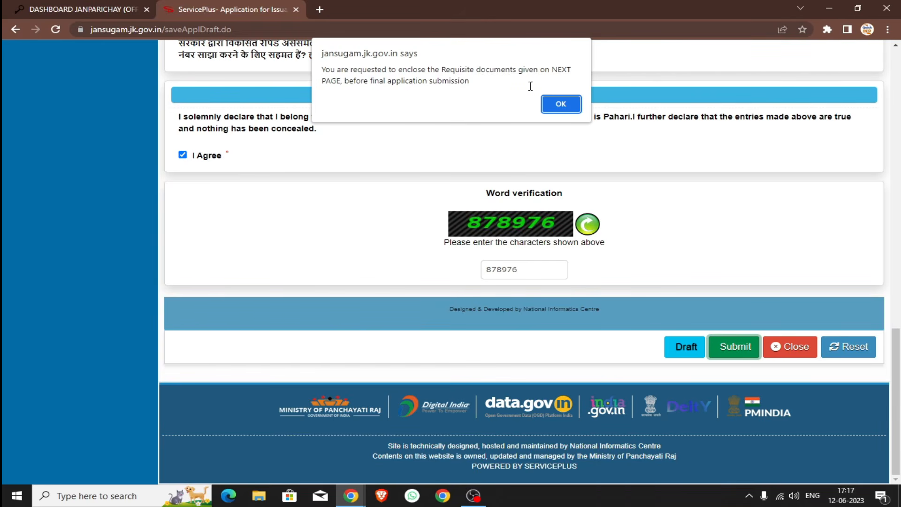
left_click(561, 104)
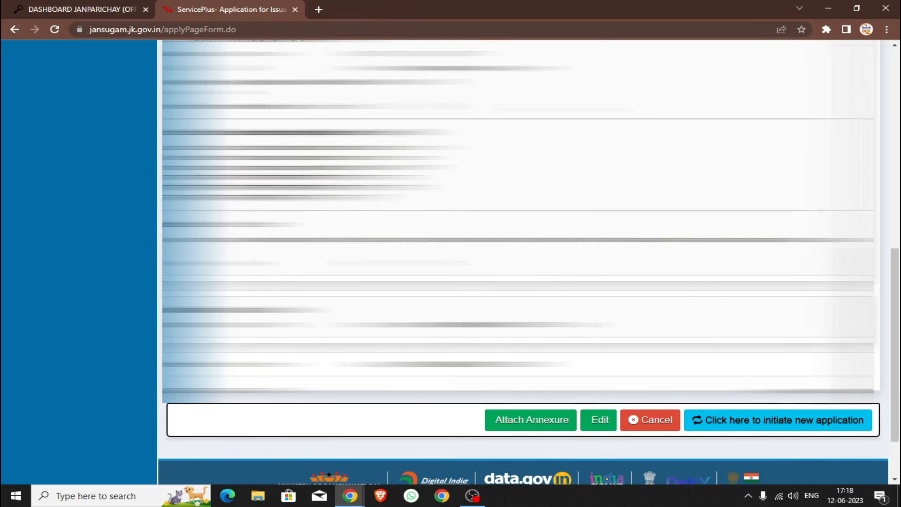
Step: Choose Attach Annexure at the bottom of the submitted application form
scroll(899, 336, "up", 8)
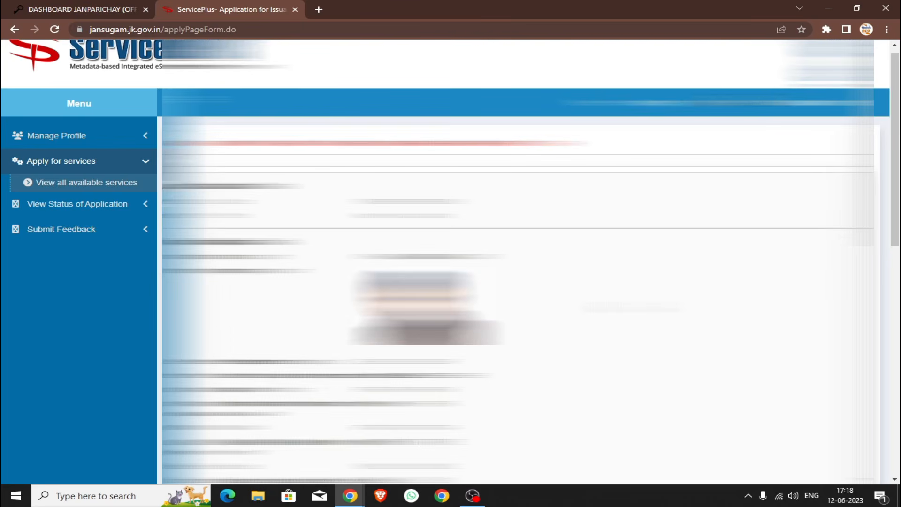
scroll(566, 327, "down", 8)
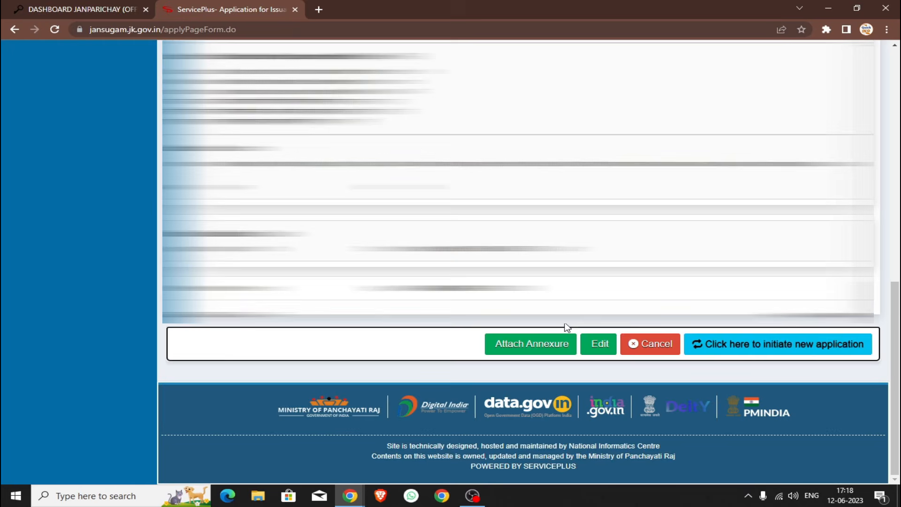
left_click(530, 356)
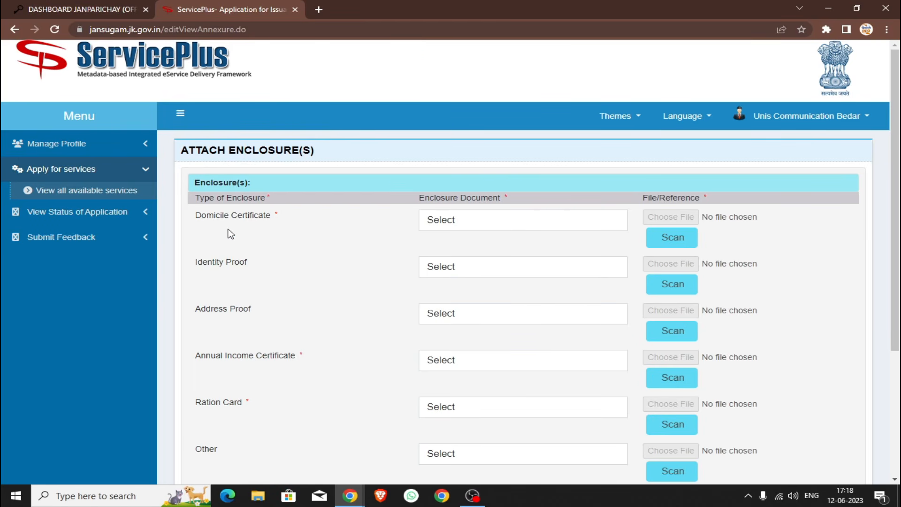
Step: Choose Domicile Certificate as the first enclosure, closing the file picker without uploading
left_click(479, 226)
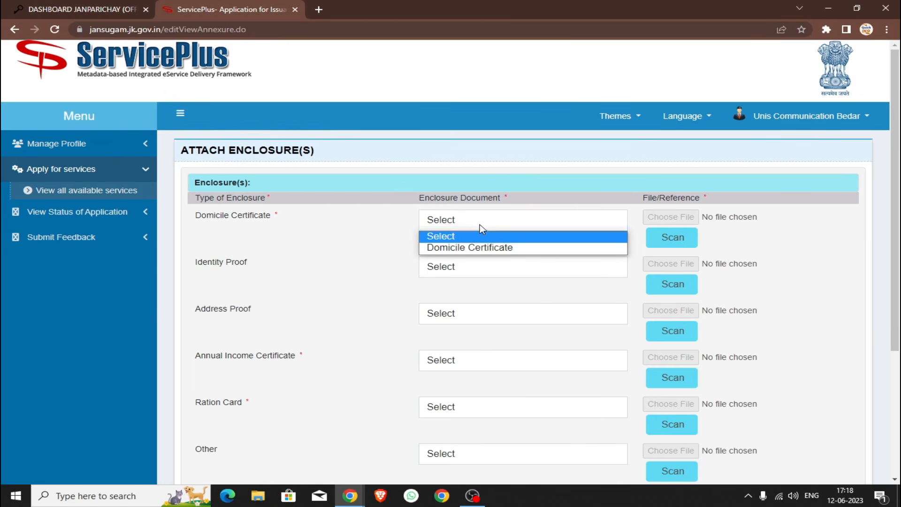
left_click(488, 247)
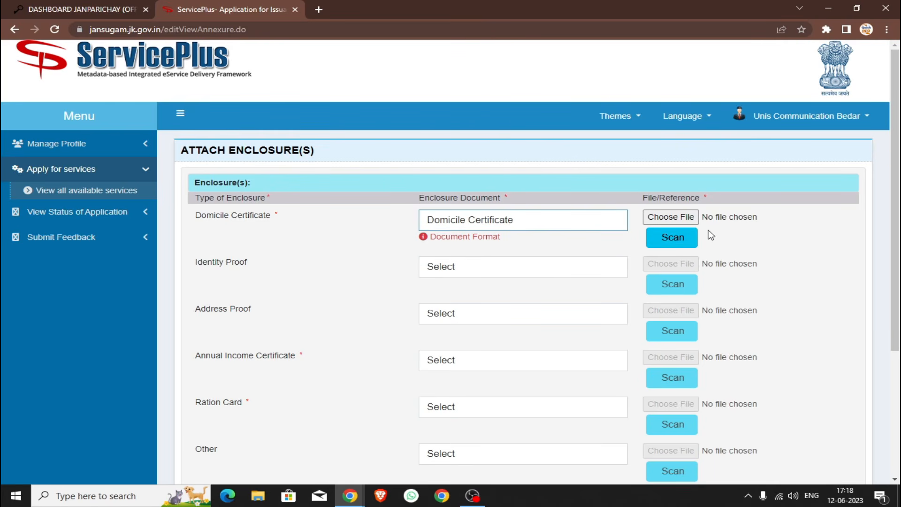
left_click(679, 217)
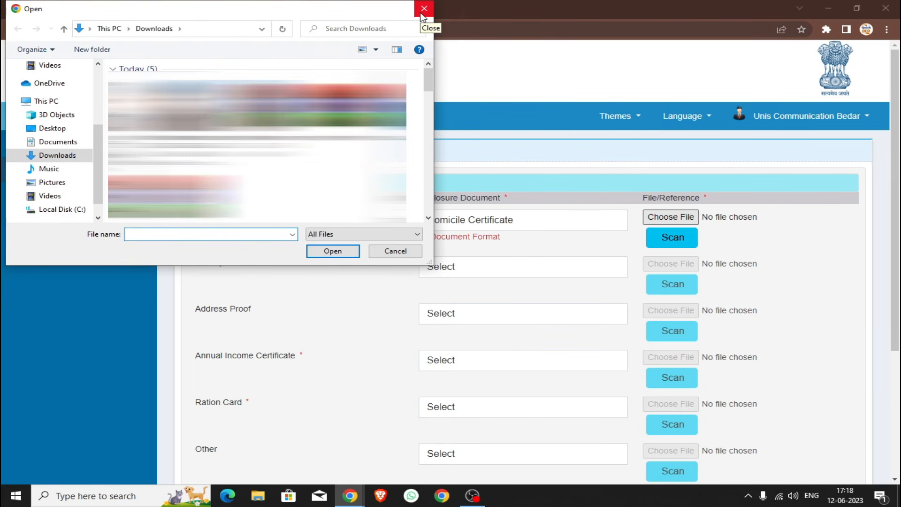
left_click(423, 9)
scroll(475, 331, "down", 2)
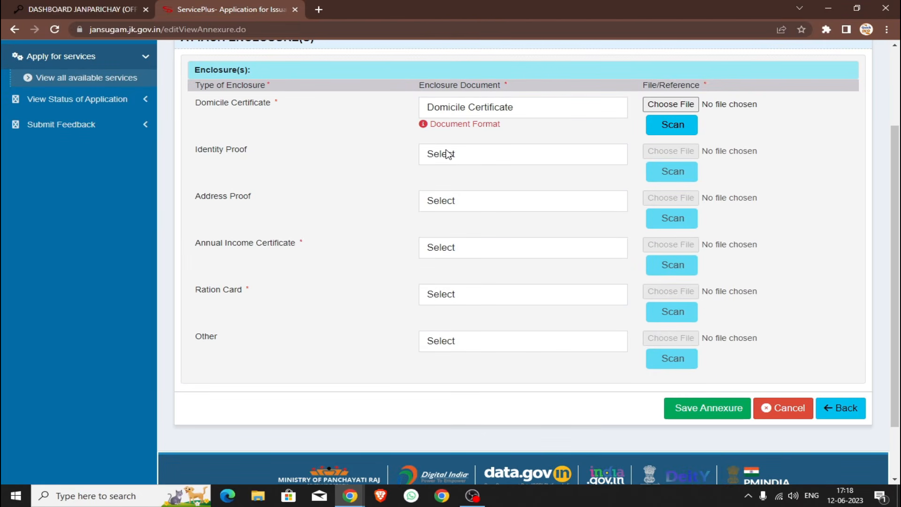
Step: Select Aadhar Card (Both Sides) for identity and address proof, and Annual Income Certificate
left_click(465, 156)
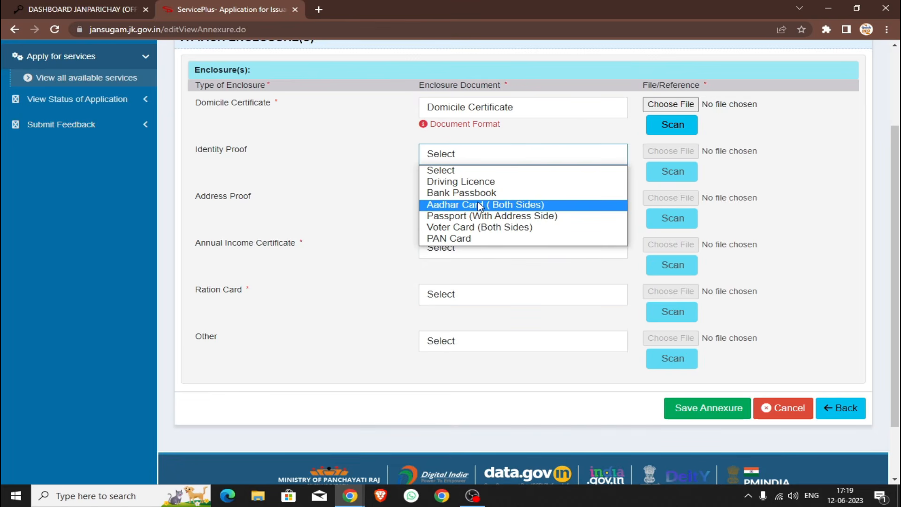
left_click(480, 207)
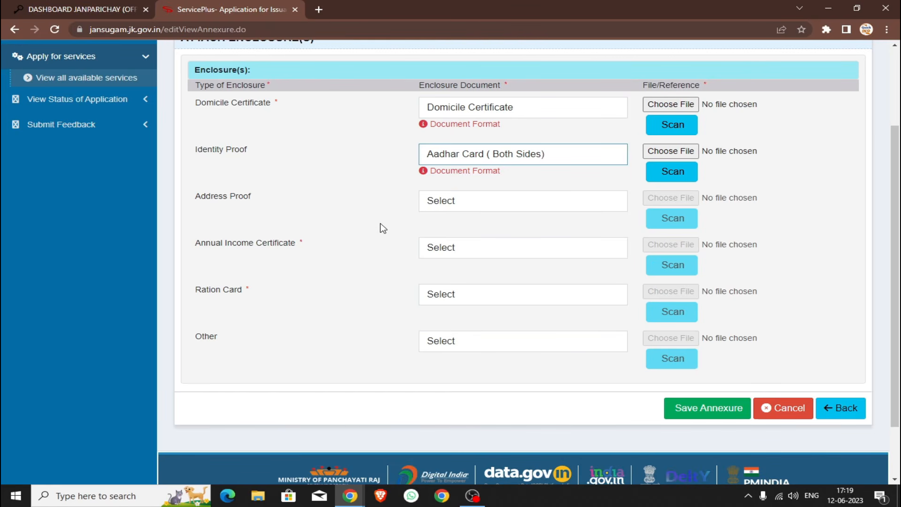
left_click(475, 207)
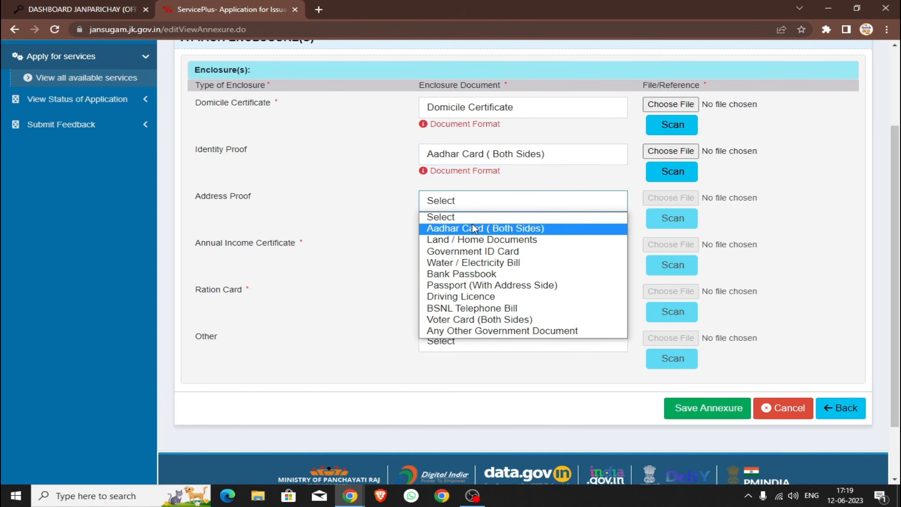
left_click(472, 228)
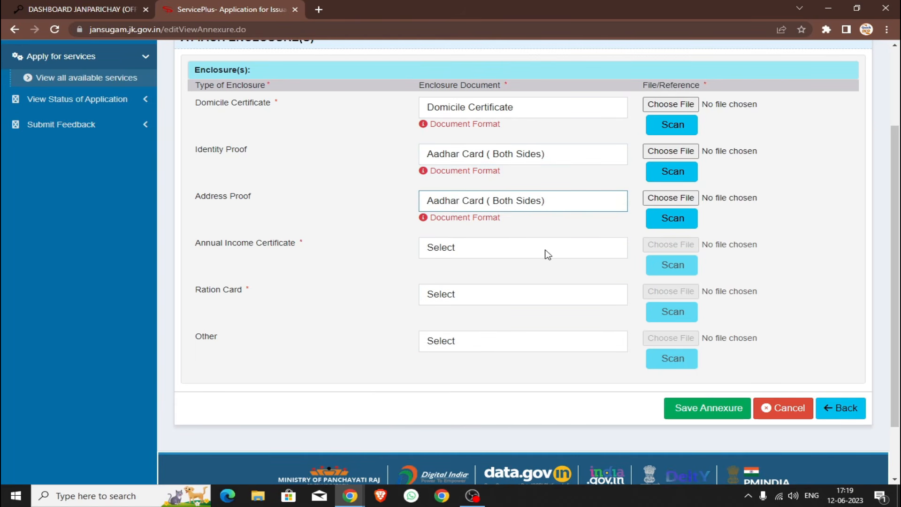
left_click(447, 255)
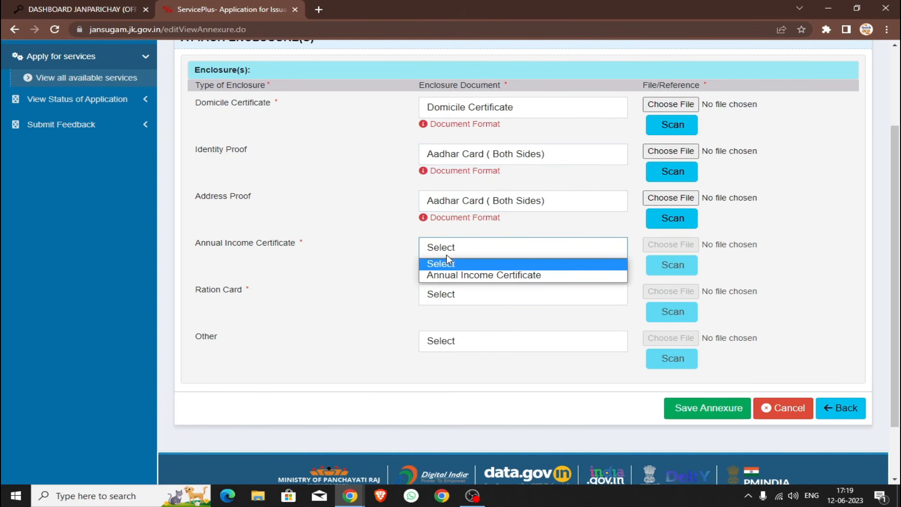
left_click(470, 275)
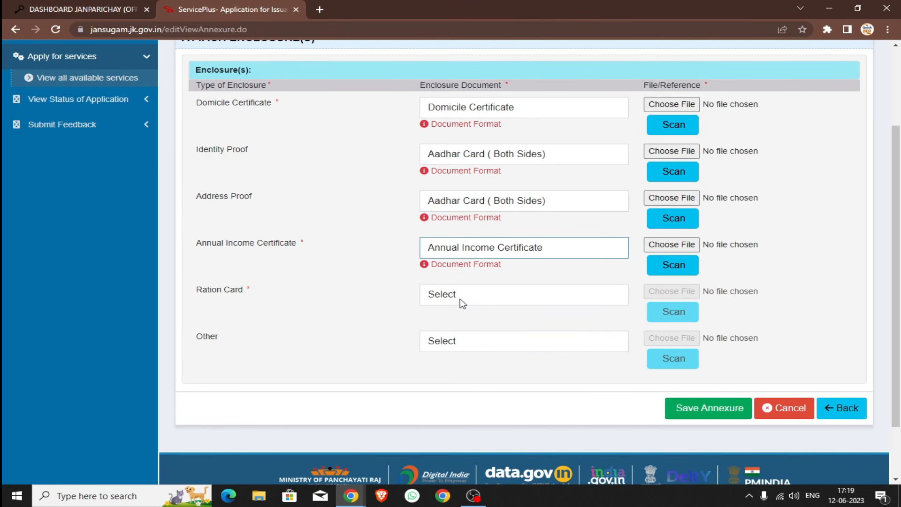
left_click(460, 299)
Step: Choose Ration Card (Inner & Outer Both), keep Annual Income Certificate, and save the annexure
left_click(463, 323)
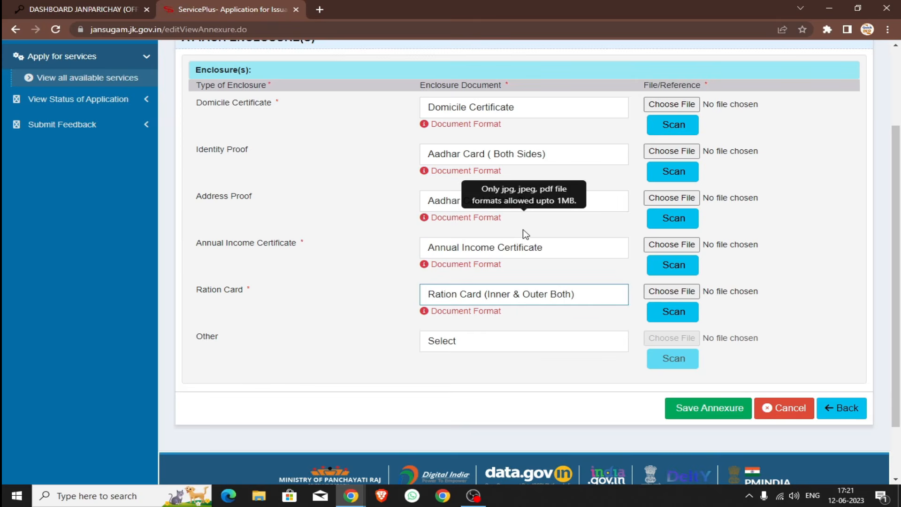
left_click(532, 250)
key("Return")
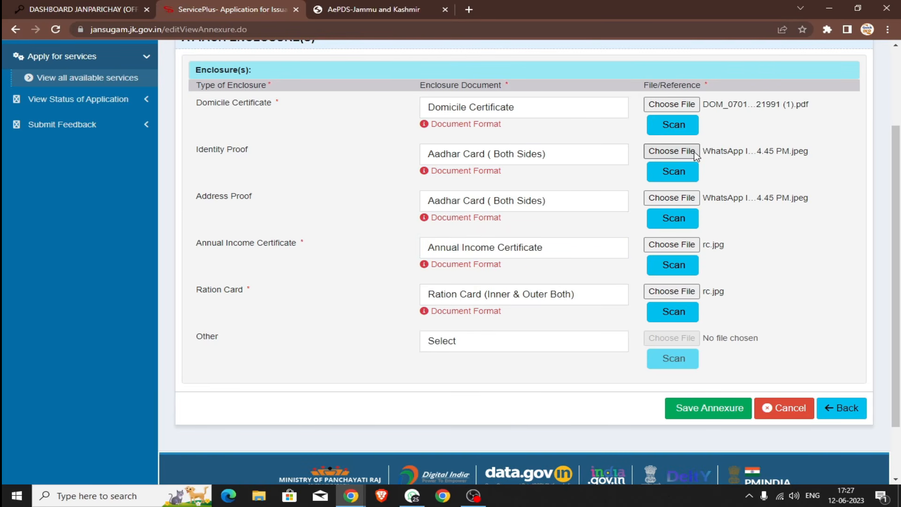
left_click(706, 407)
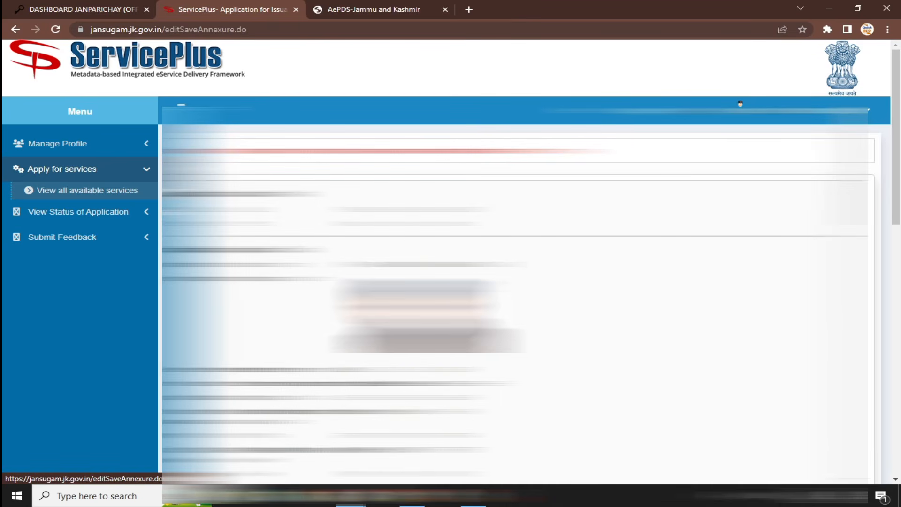
Step: Check the Annexure List, then pay and submit the Pahari certificate application
scroll(516, 282, "down", 10)
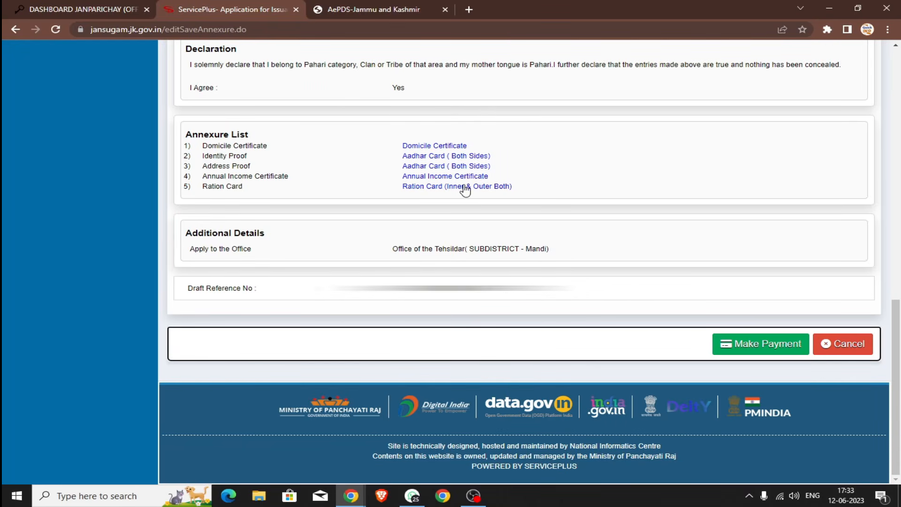
left_click(757, 344)
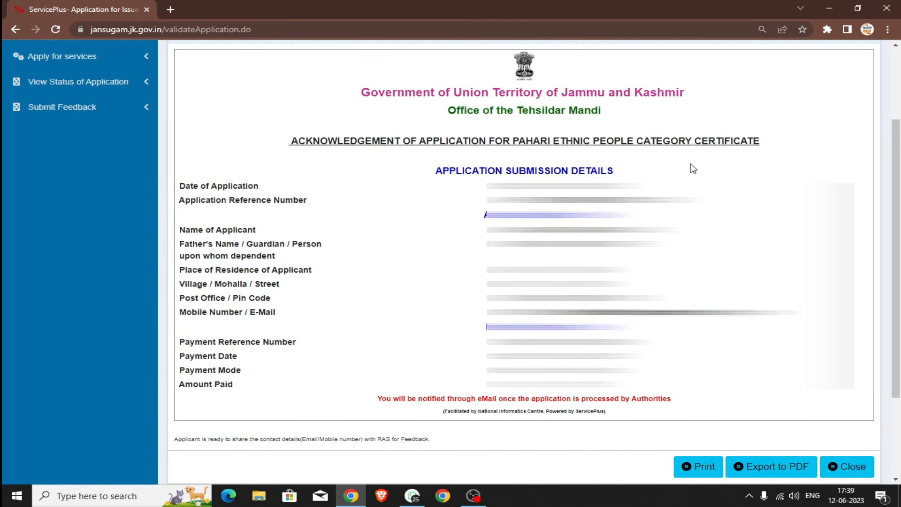
Step: Print the acknowledgement and copy its Application Reference Number
left_click(692, 466)
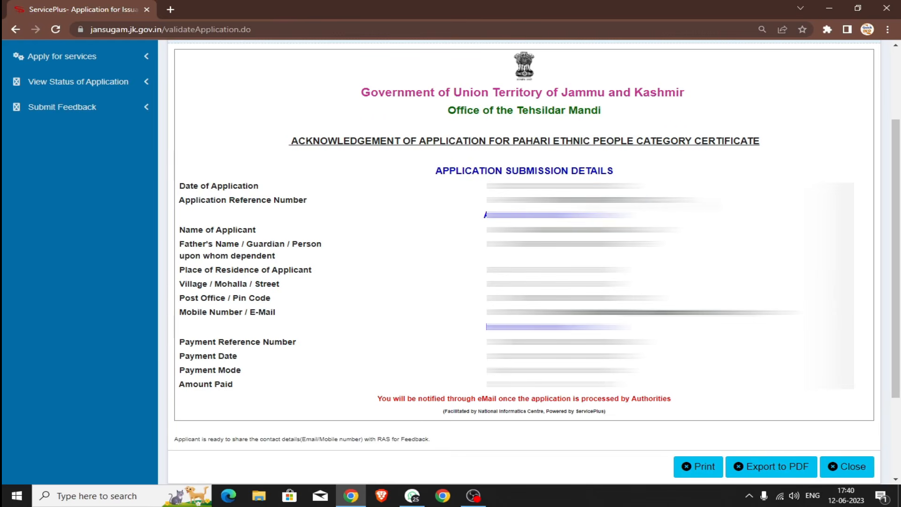
left_click_drag(630, 201, 527, 201)
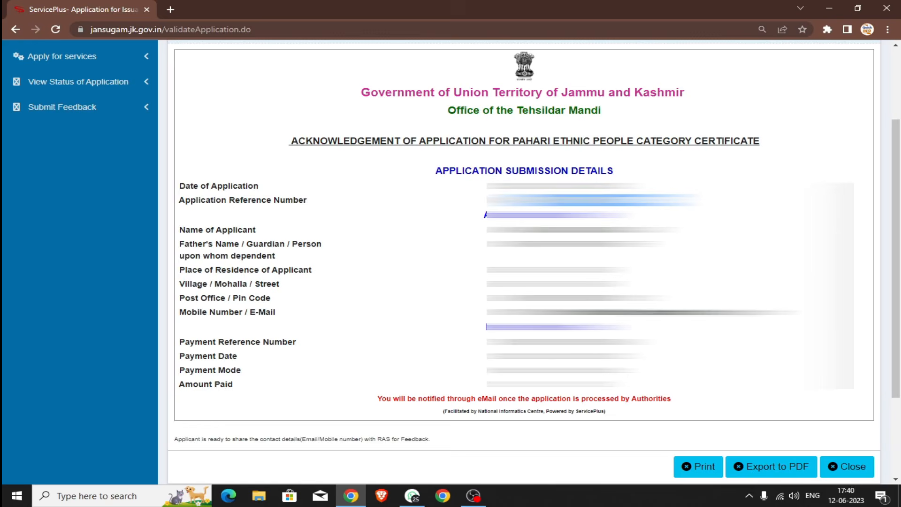
scroll(516, 235, "up", 3)
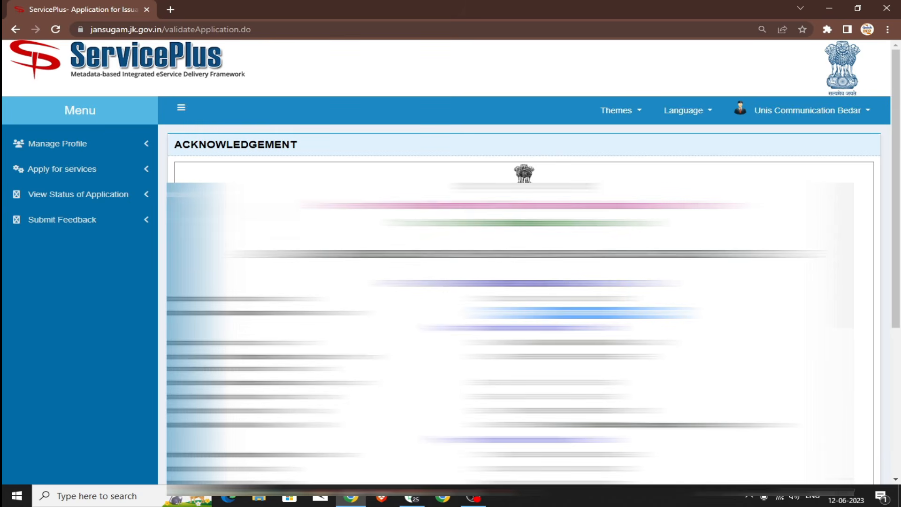
Step: Track the application by pasting the copied reference into App Ref No. and fetching its data
left_click(132, 201)
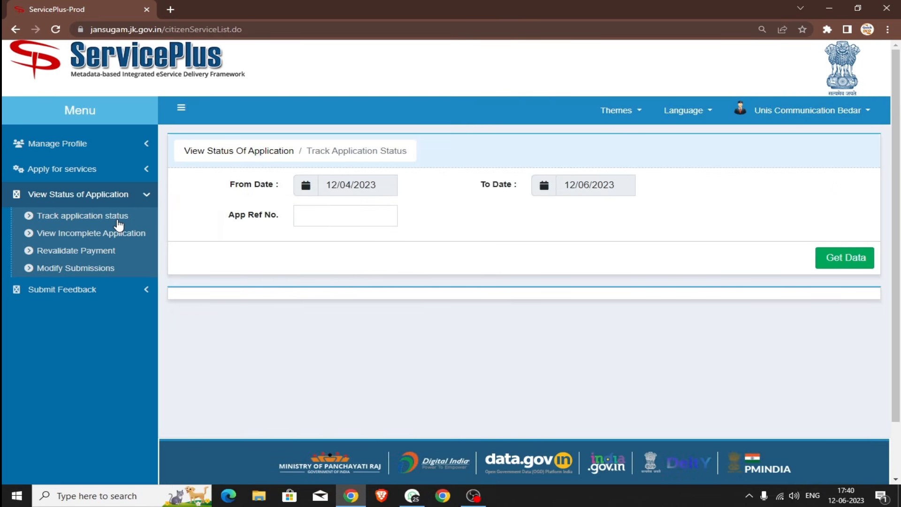
left_click(342, 211)
key("ctrl+v")
left_click(863, 261)
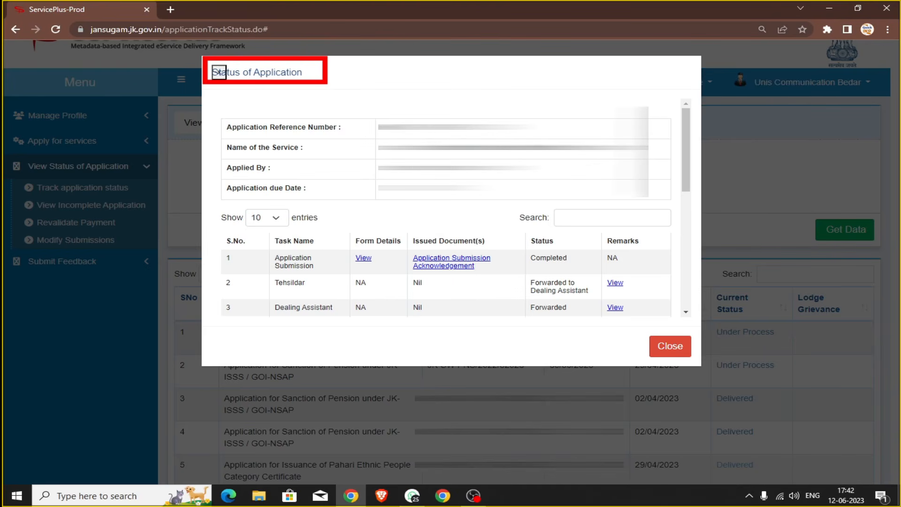
Step: Find the Delivered entry in the status history and download the Pahari Ethnic People Category Certificate PDF
scroll(261, 171, "down", 3)
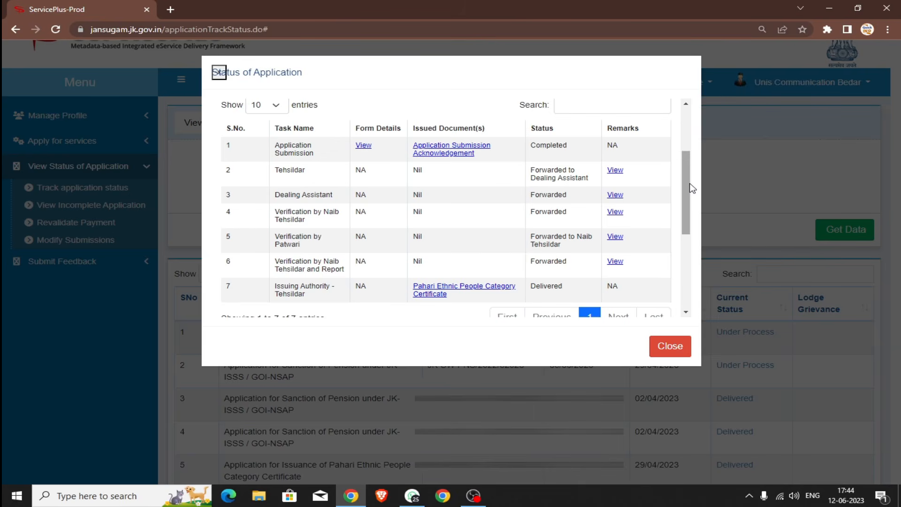
scroll(688, 193, "down", 1)
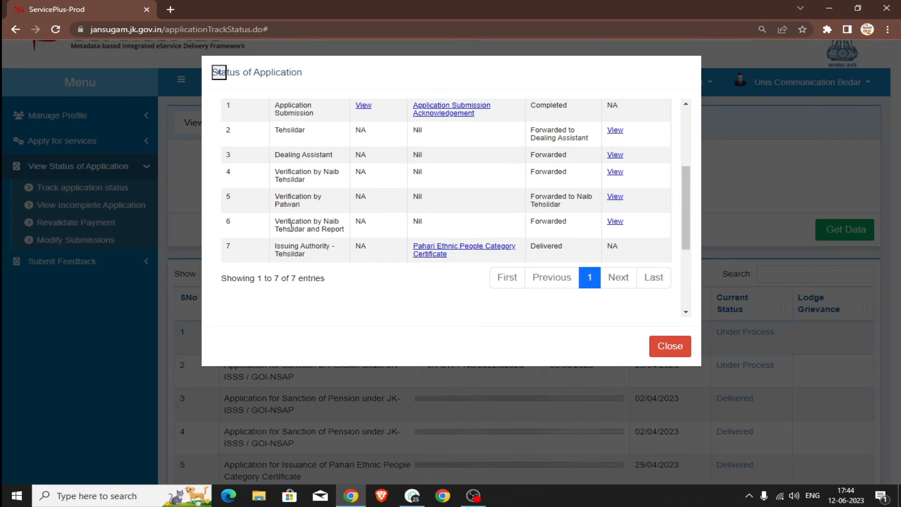
scroll(291, 227, "down", 1)
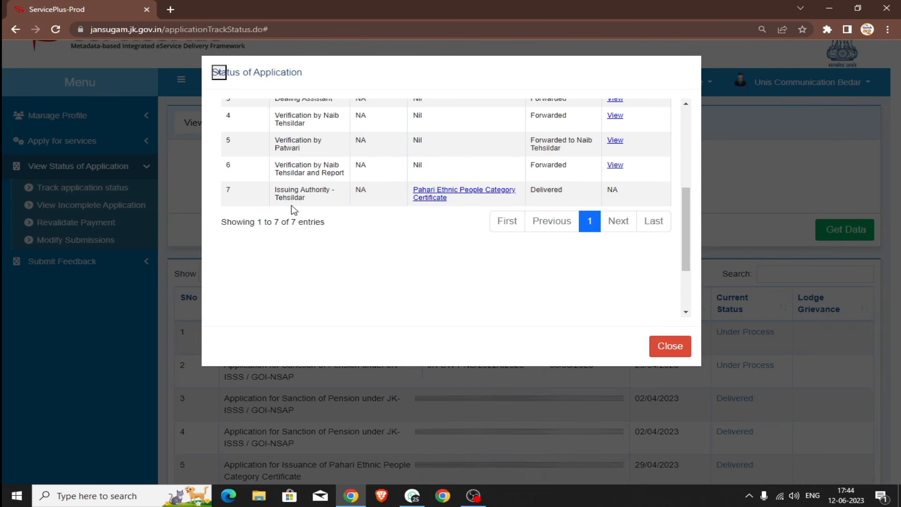
left_click(475, 199)
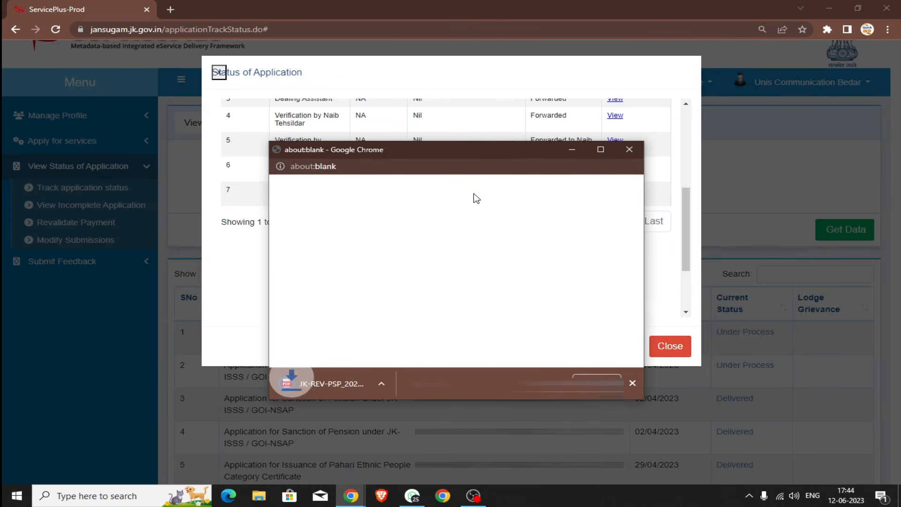